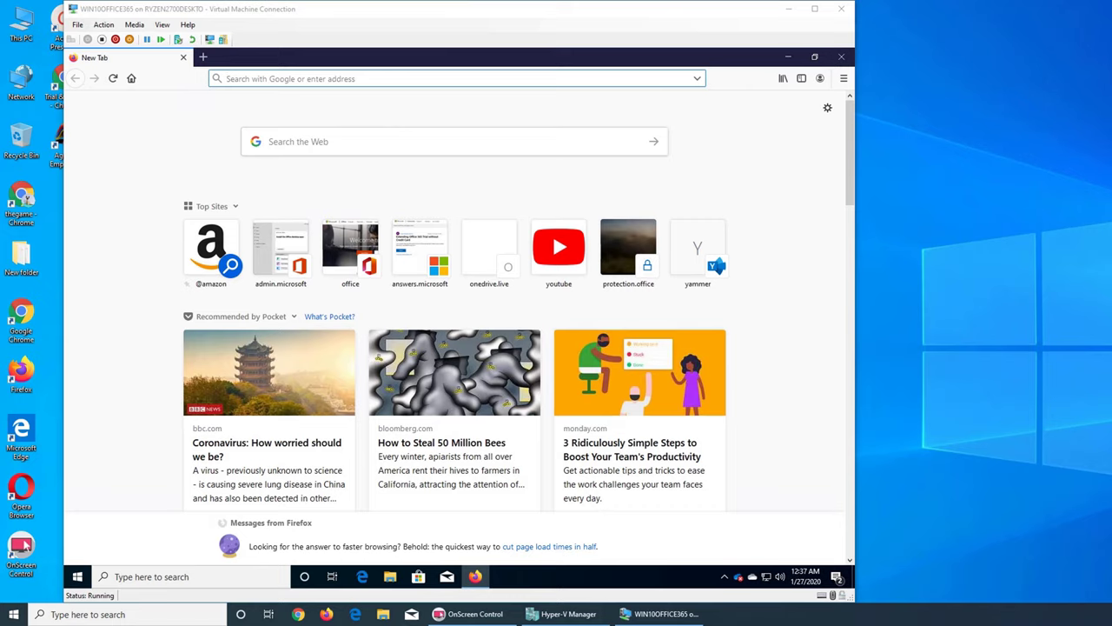
- Open the Mail flow dashboard of Office 365 Security & Compliance by way of the Microsoft 365 admin center
click(350, 241)
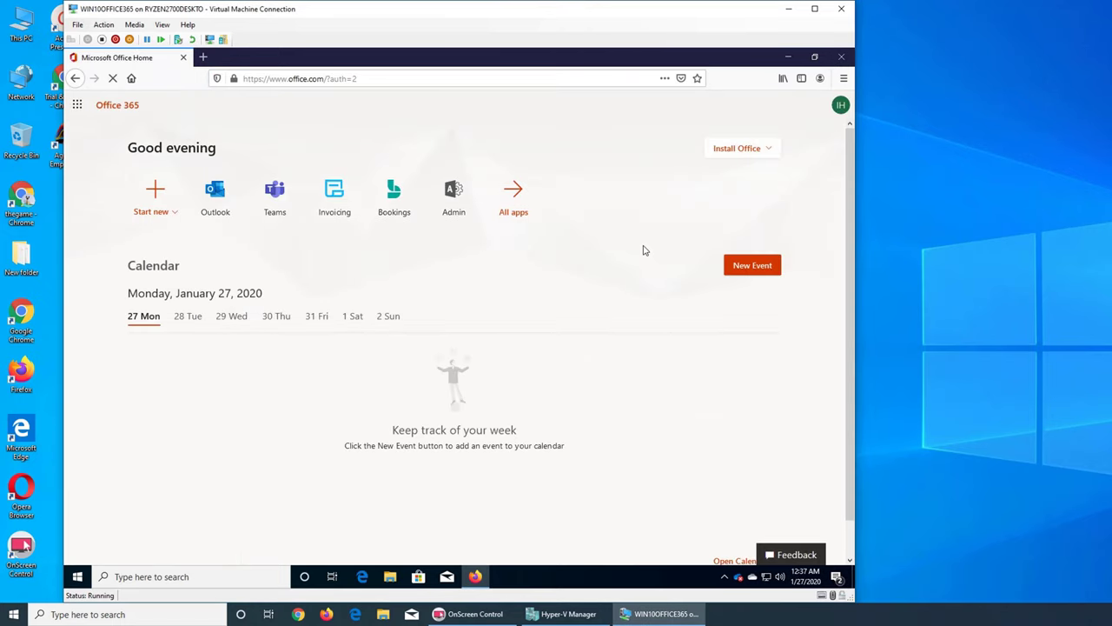
click(454, 192)
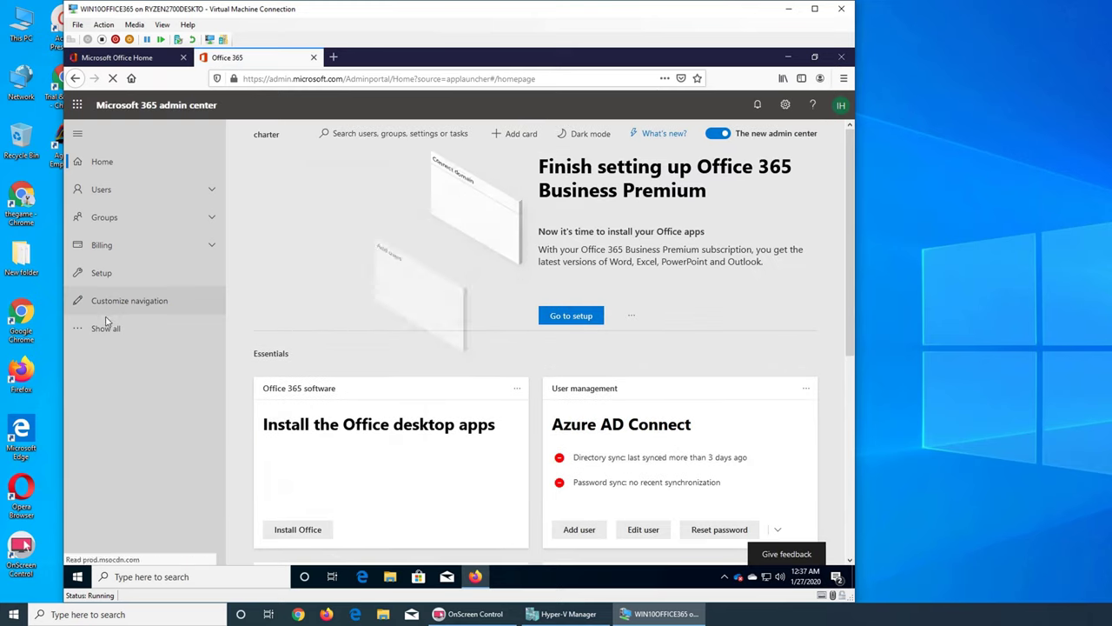
click(105, 330)
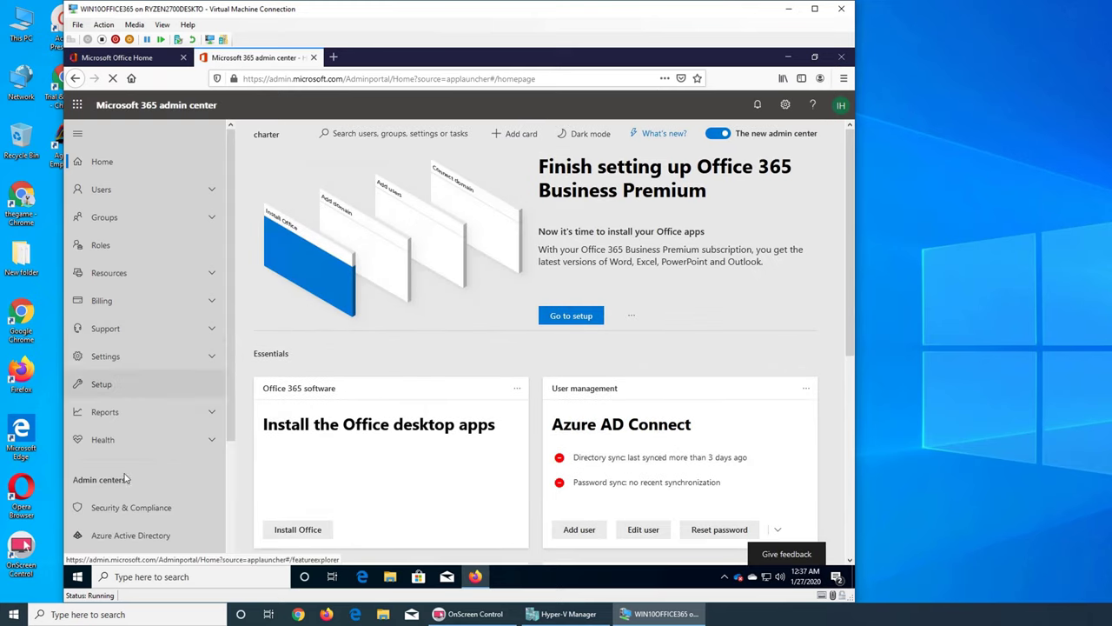
click(130, 509)
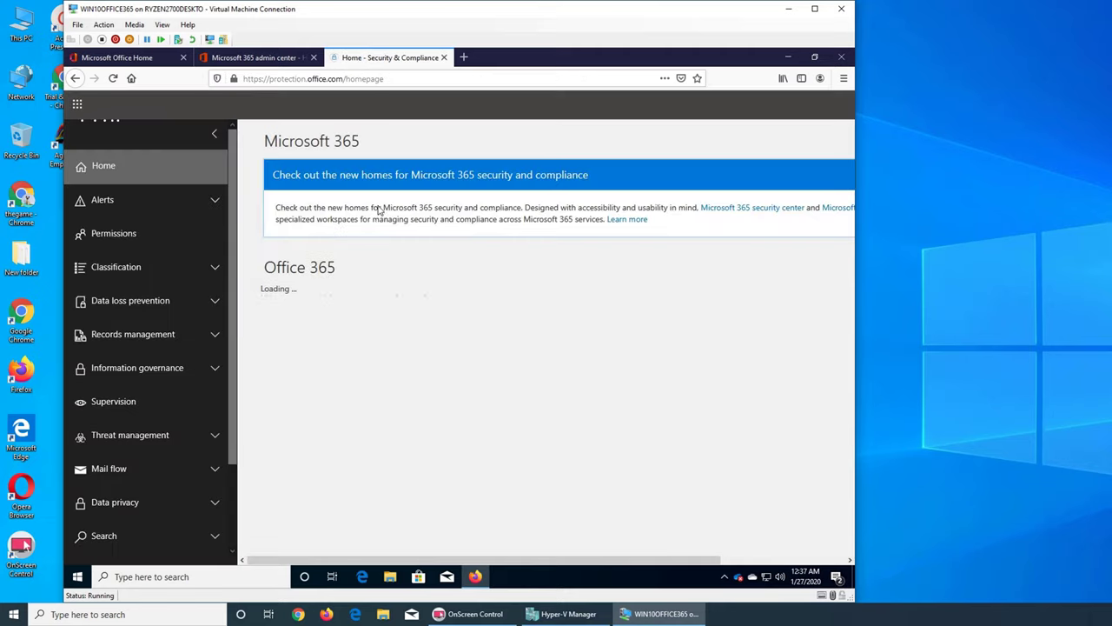
click(144, 469)
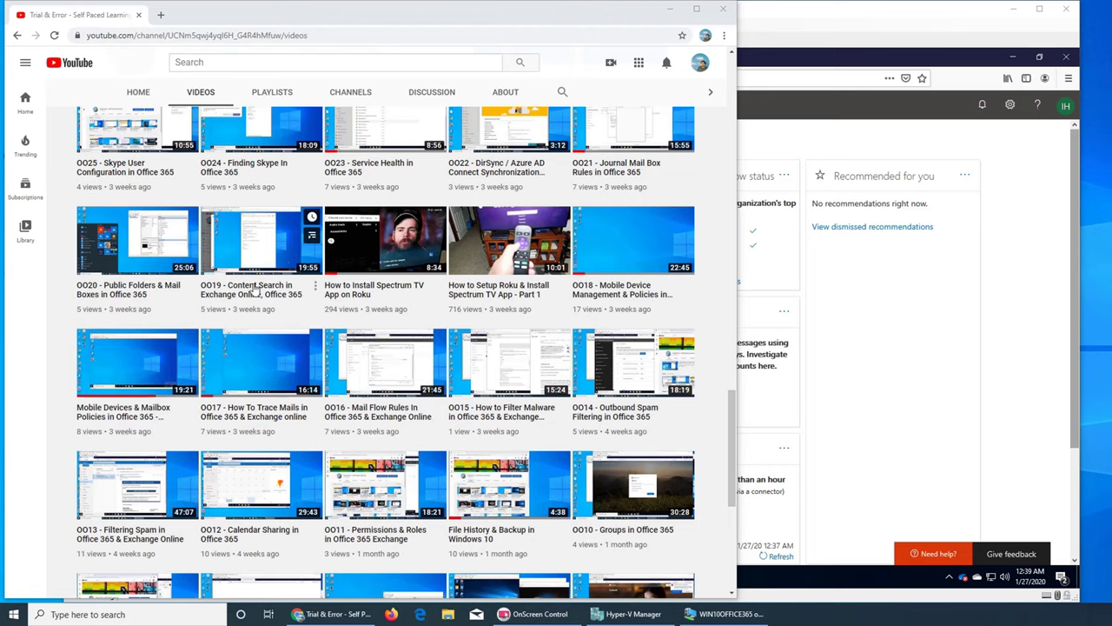
- Put the YouTube window away, review the mail flow insights and open the Non-delivery report
click(668, 8)
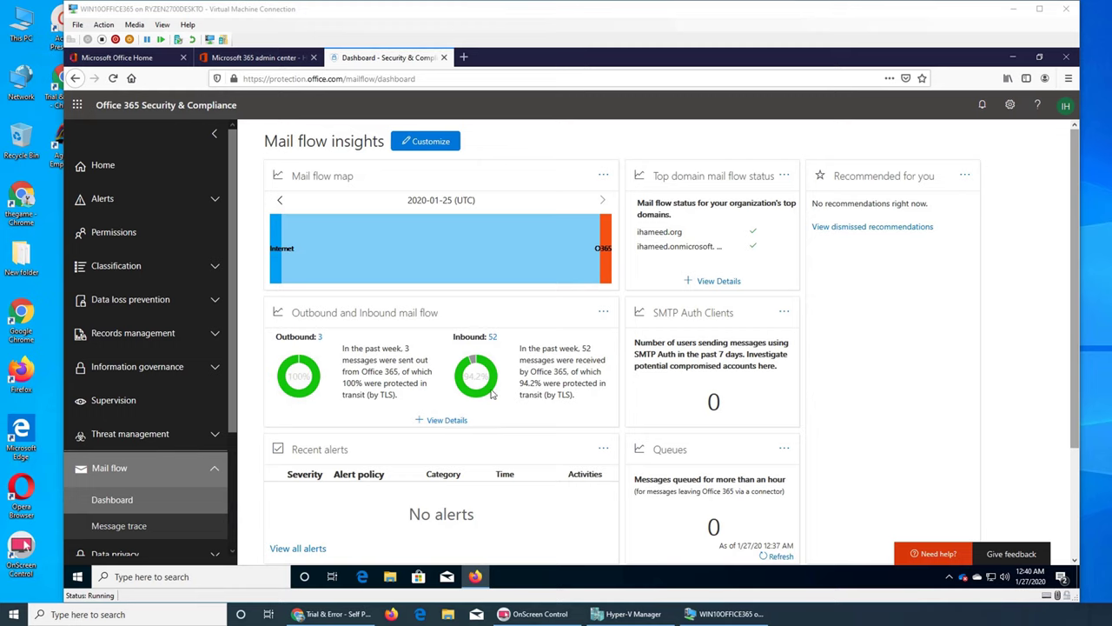
scroll(831, 417, down, 2)
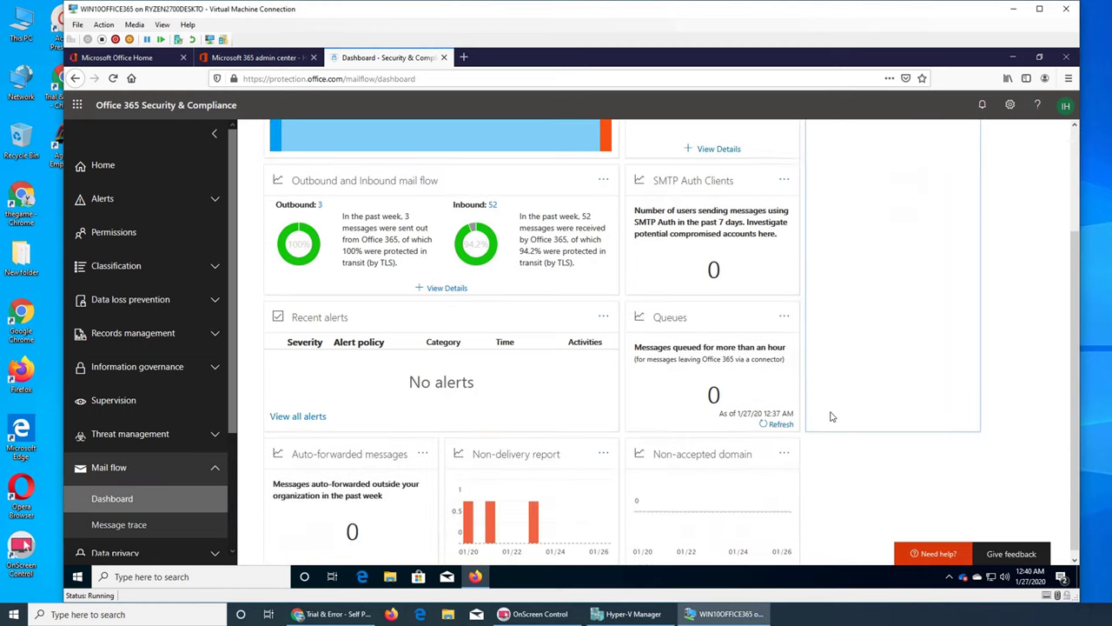
scroll(829, 417, up, 2)
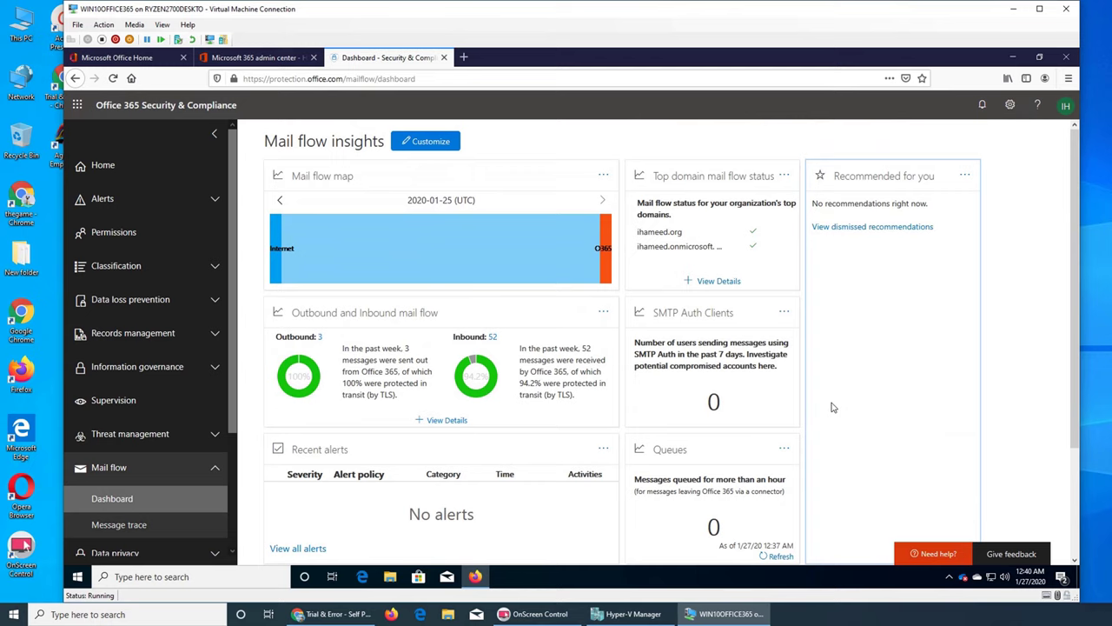
scroll(831, 407, down, 2)
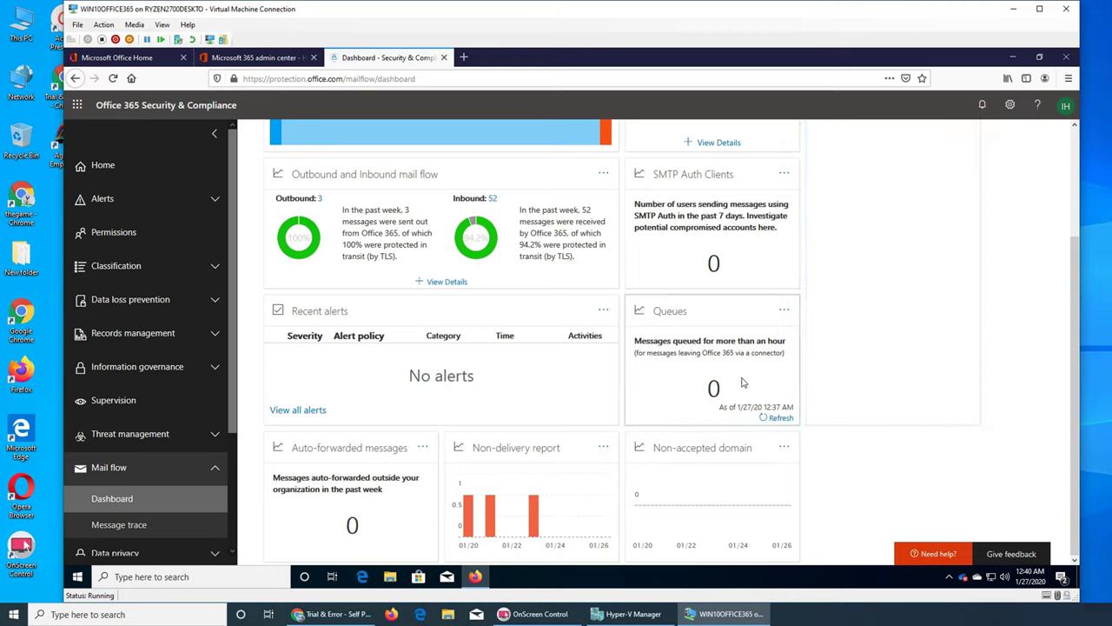
mouse_move(538, 493)
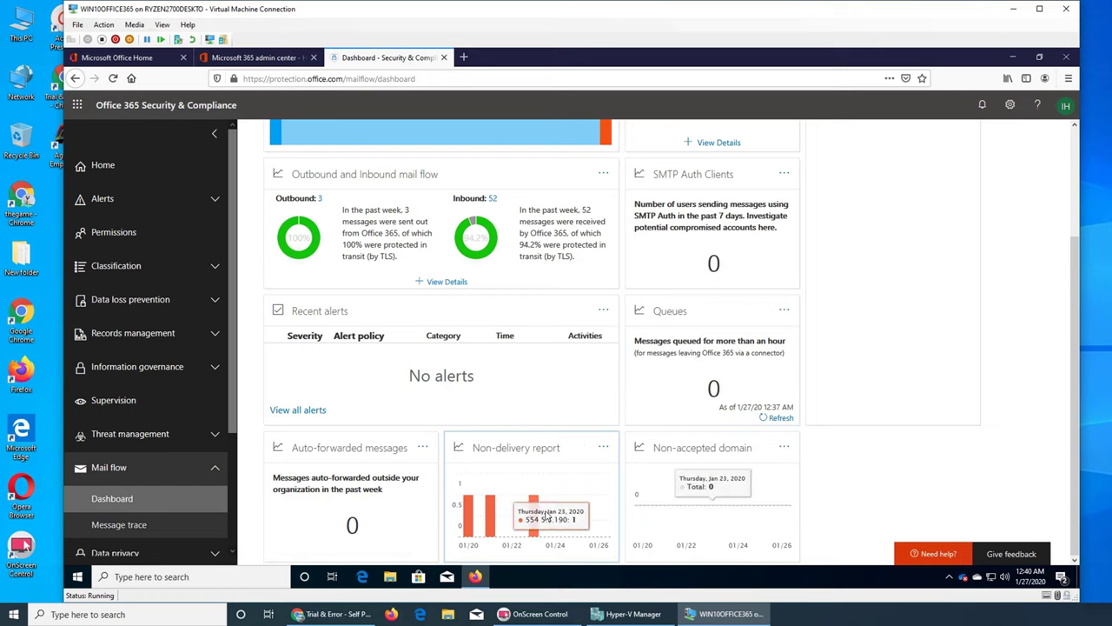
click(523, 483)
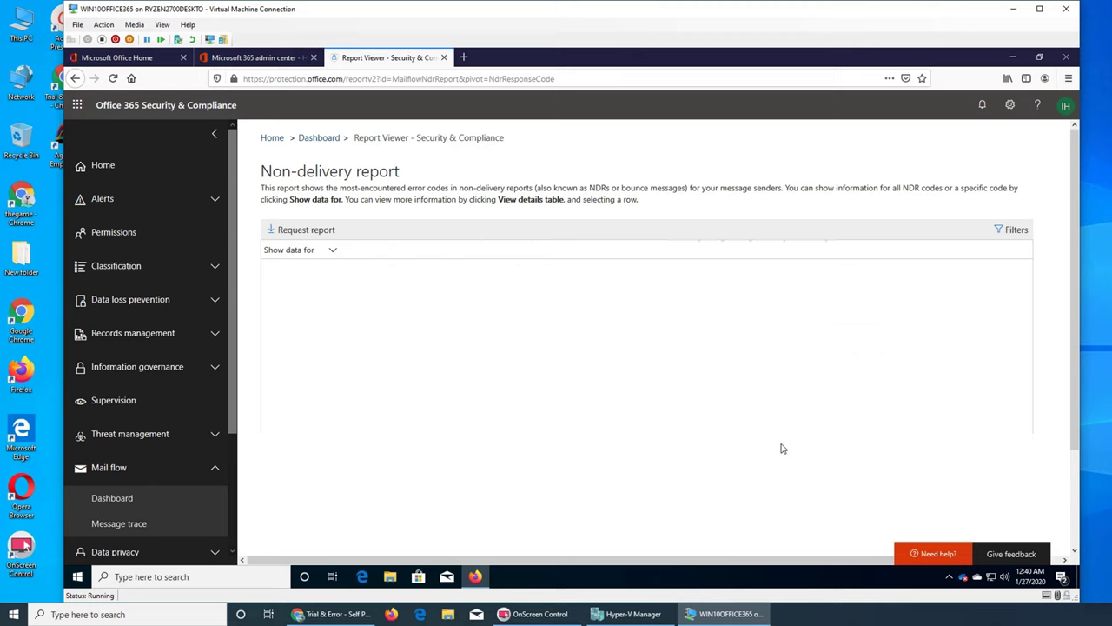
- Inspect the error codes for 01/23, 01/21 and 01/20 in the Non-delivery report chart
mouse_move(656, 346)
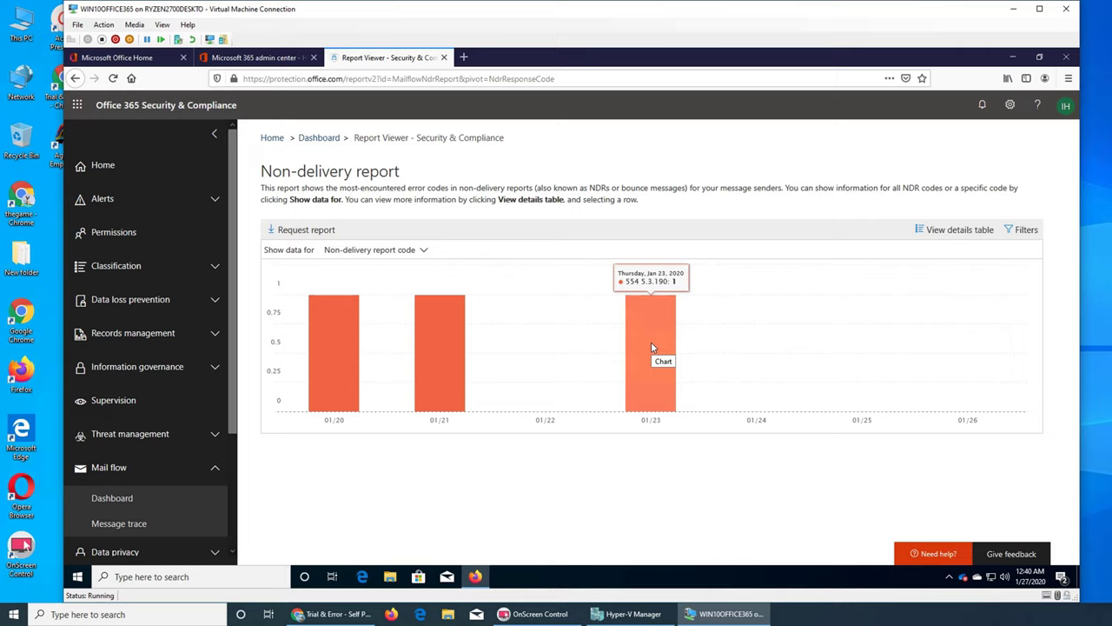
mouse_move(452, 337)
mouse_move(418, 345)
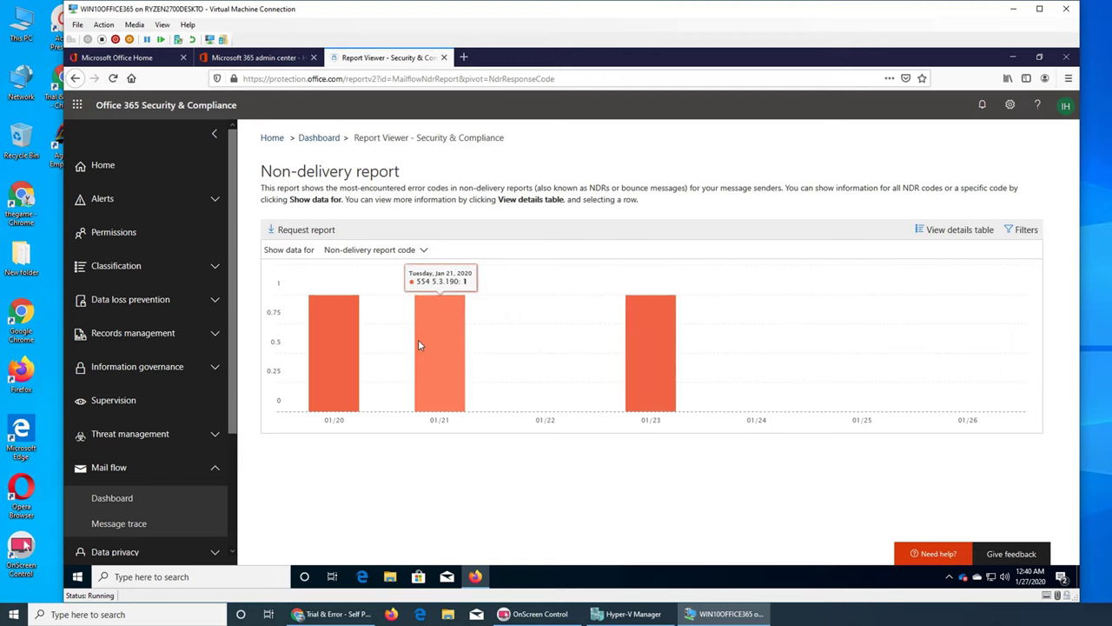
mouse_move(338, 331)
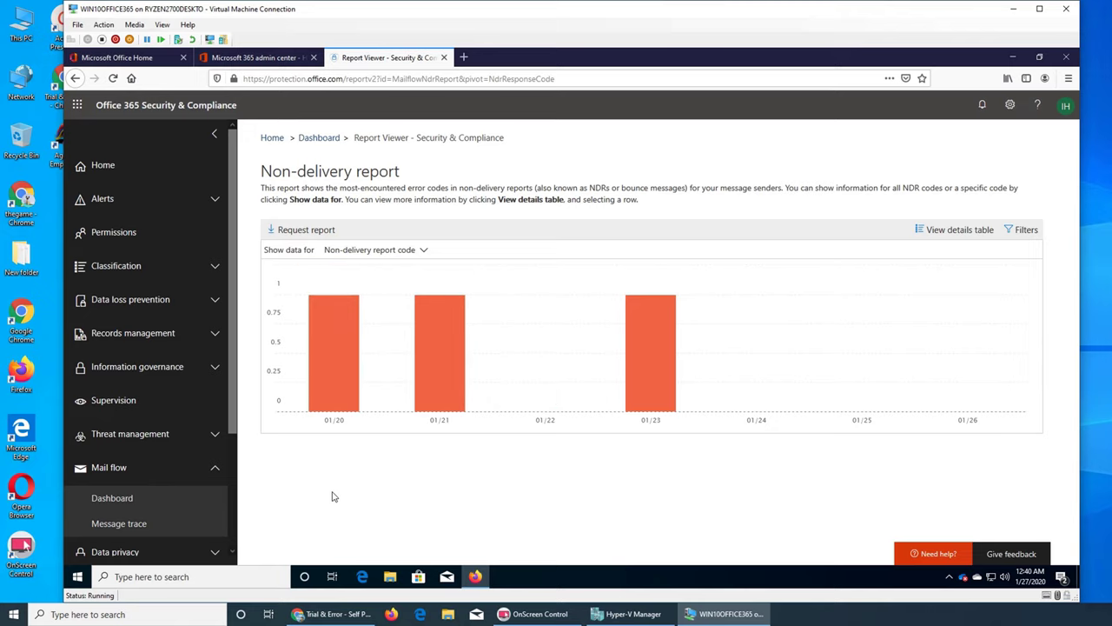
- Check the virtual machine's IP configuration with ipconfig in Command Prompt and close the console
key(super)
text(cmd)
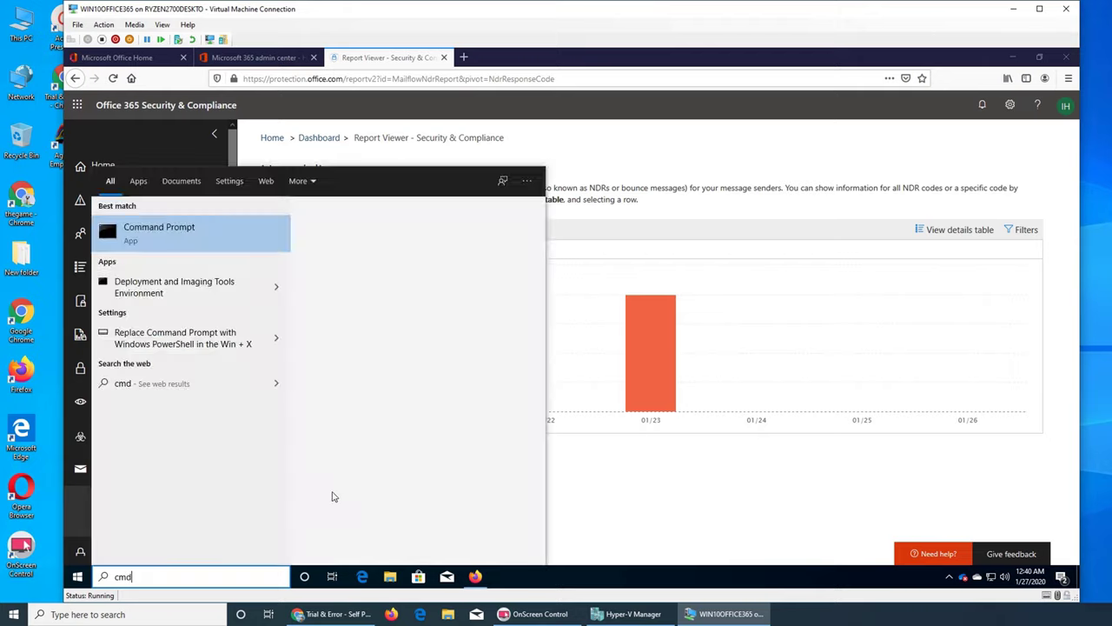
key(Return)
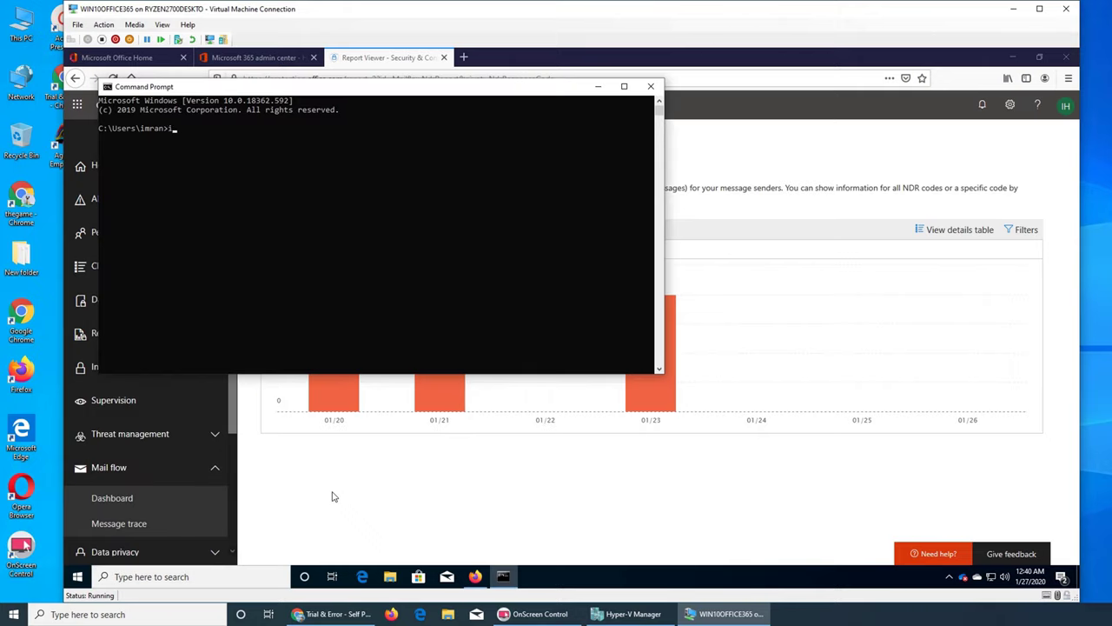
text(ipconfig)
key(Return)
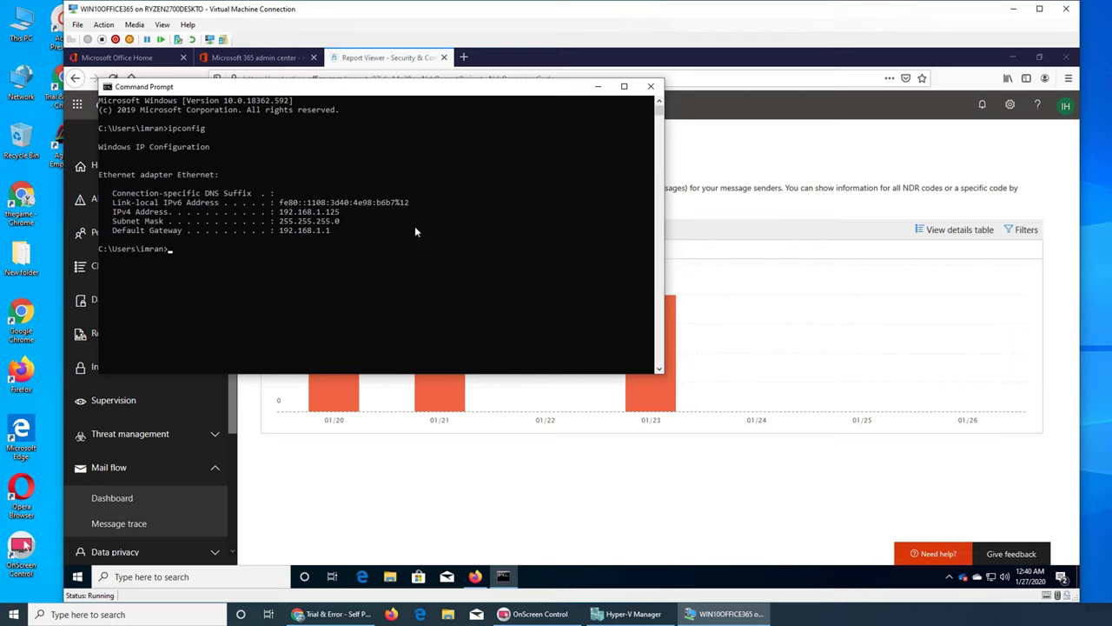
click(651, 88)
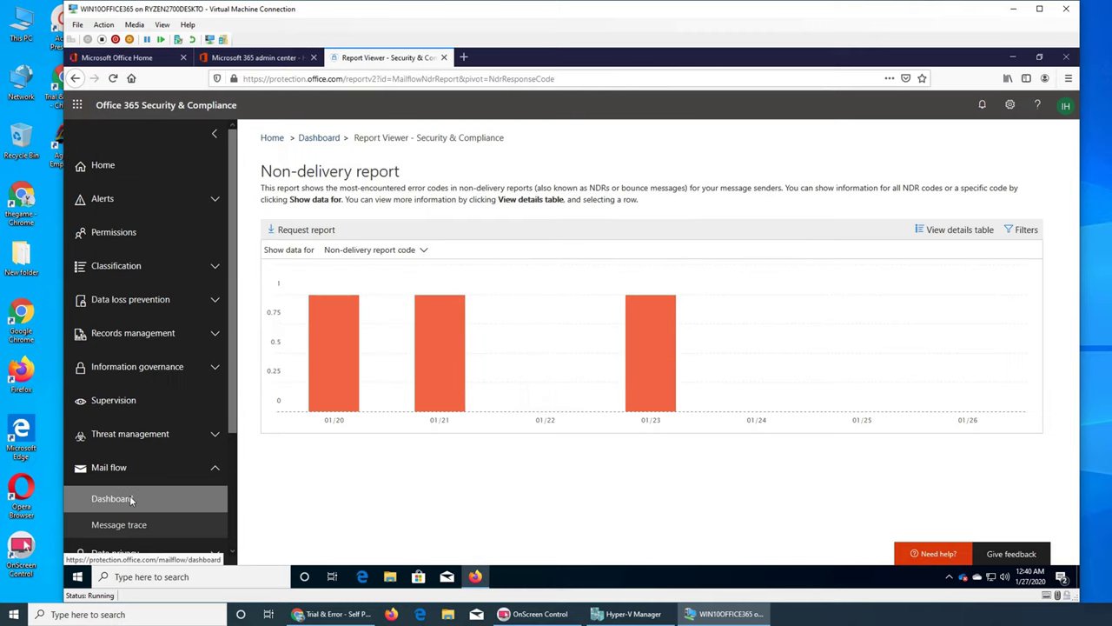
- Open Message trace and search with the default query for messages sent from the primary domain in the last day, closing the results
click(322, 142)
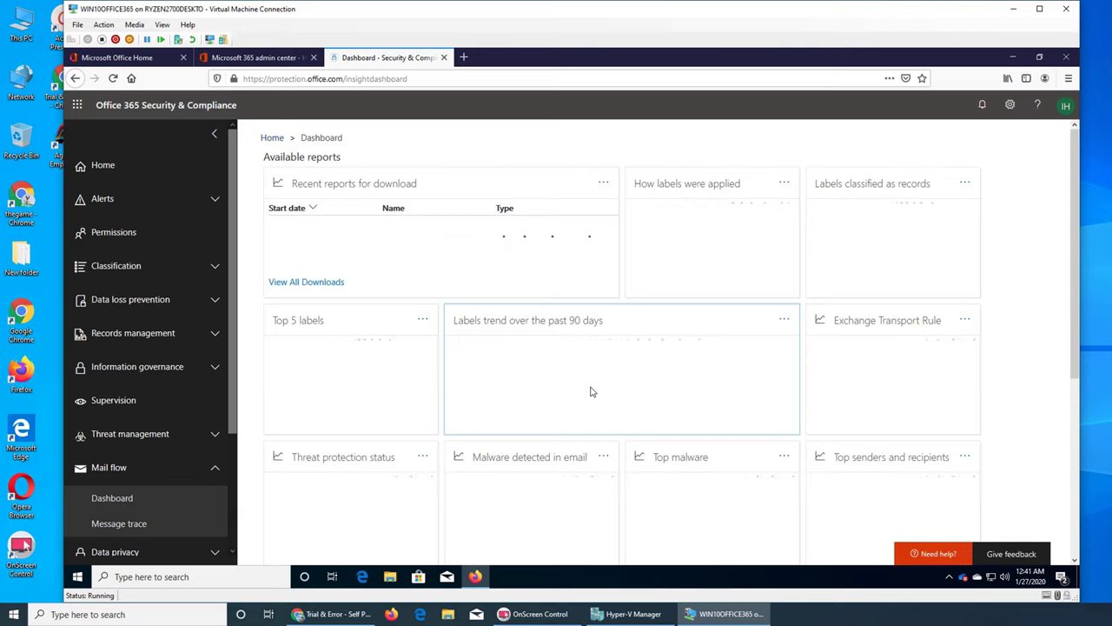
click(159, 518)
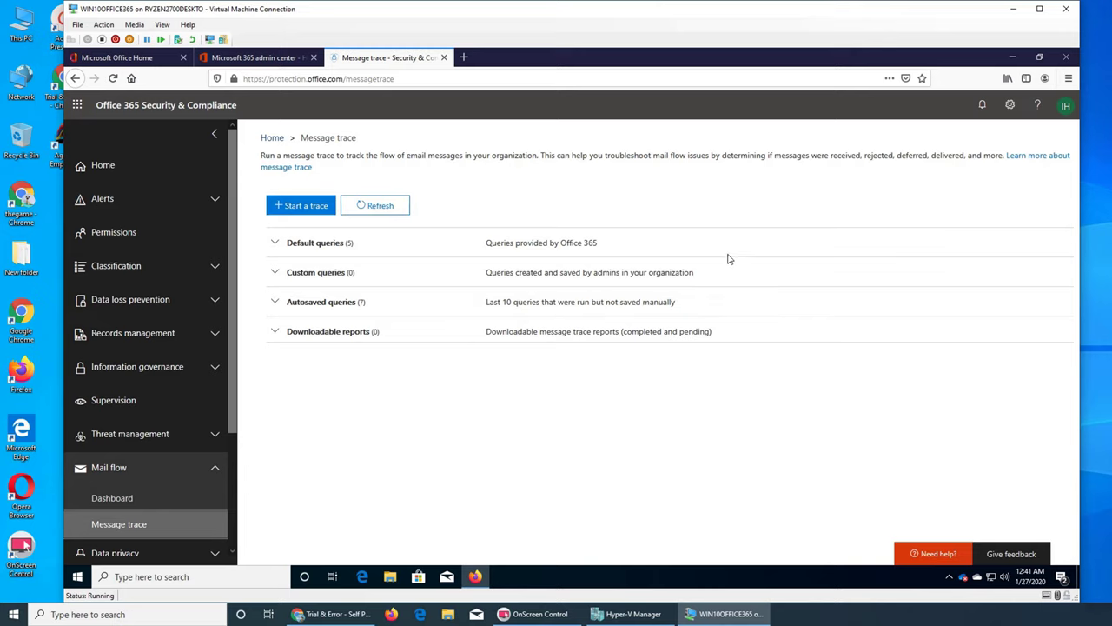
click(276, 244)
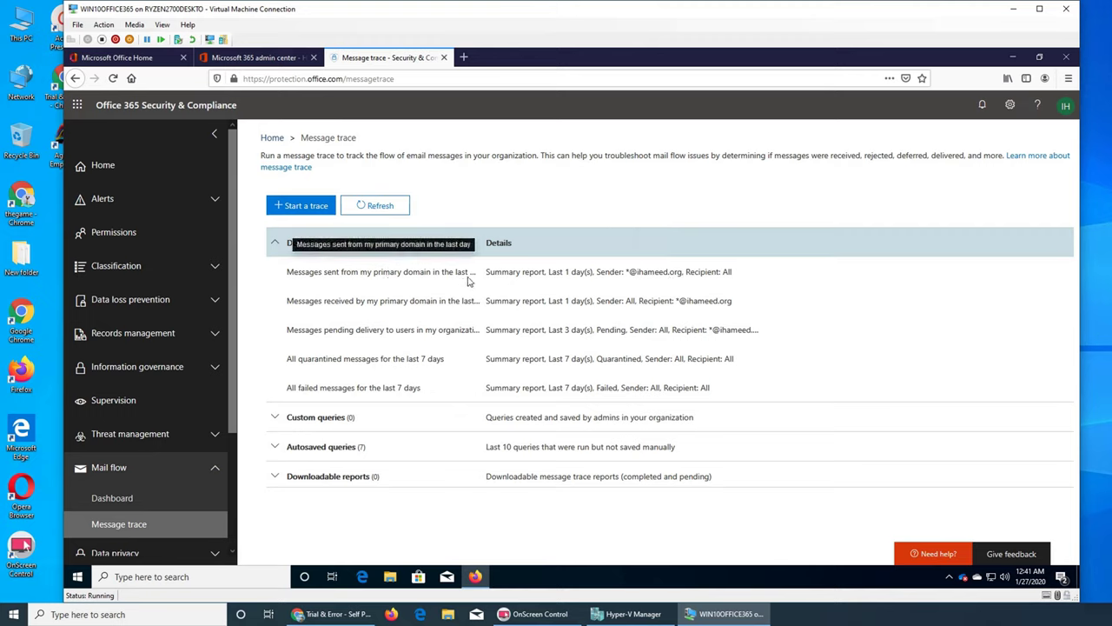
click(602, 278)
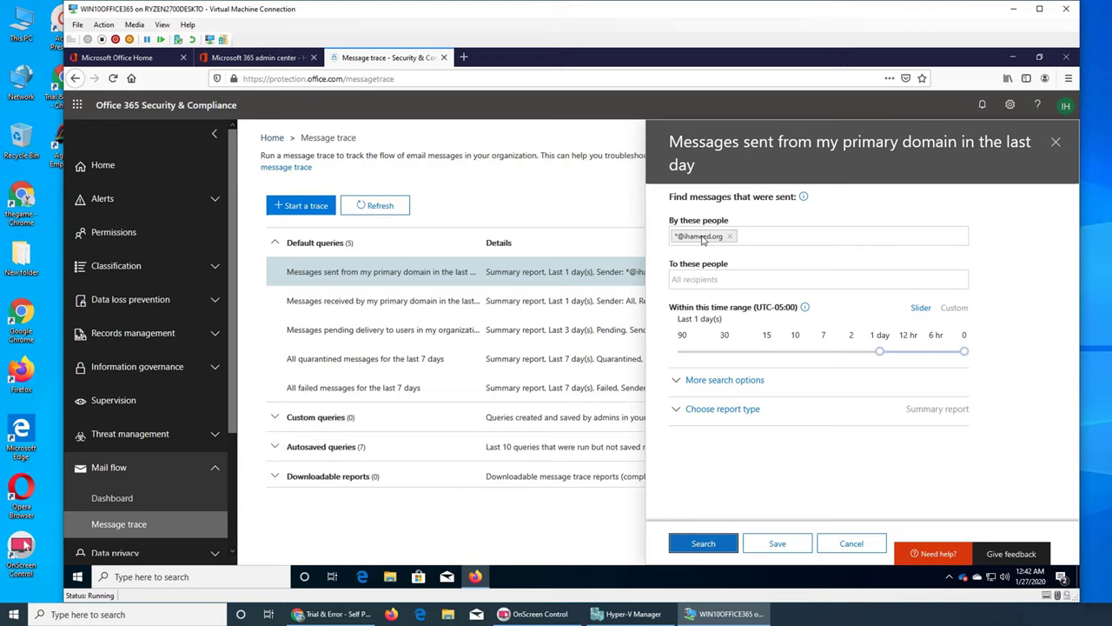
click(705, 544)
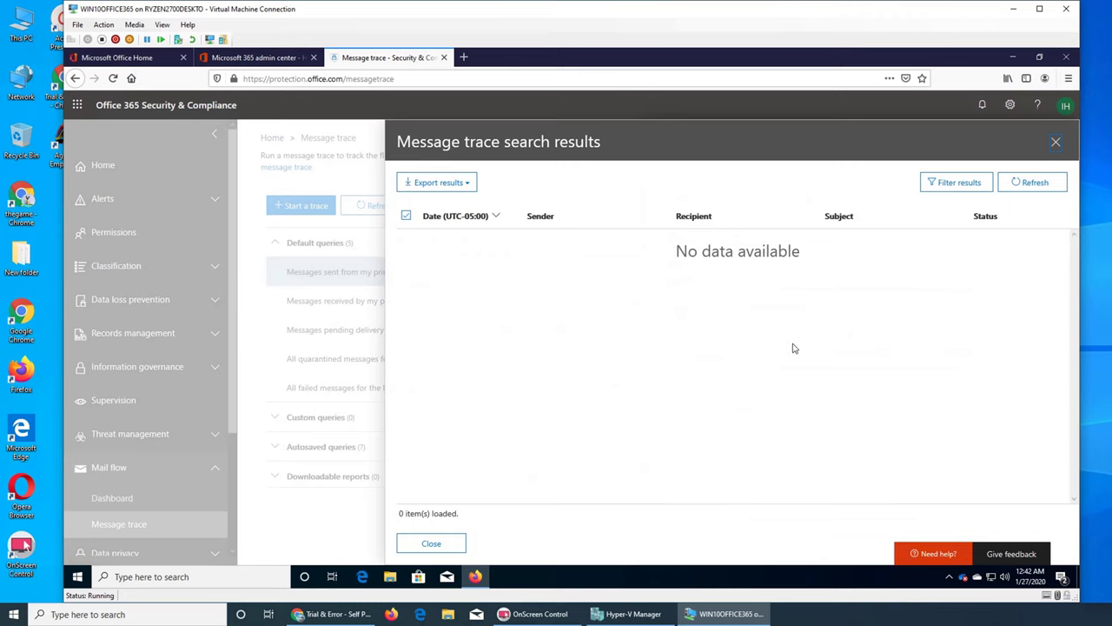
click(1056, 142)
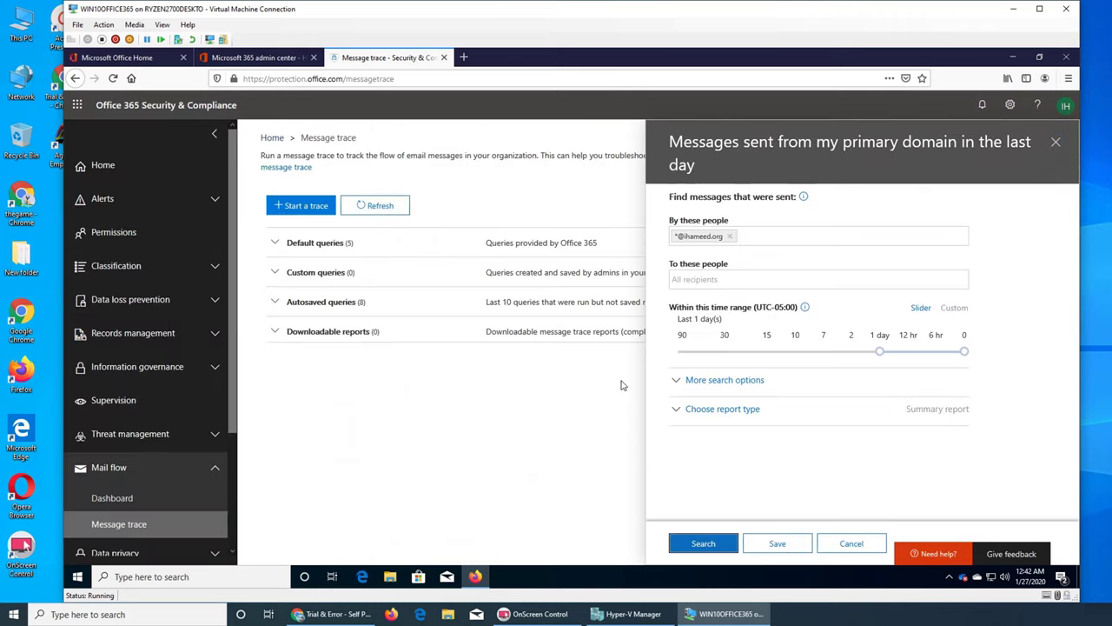
click(1056, 143)
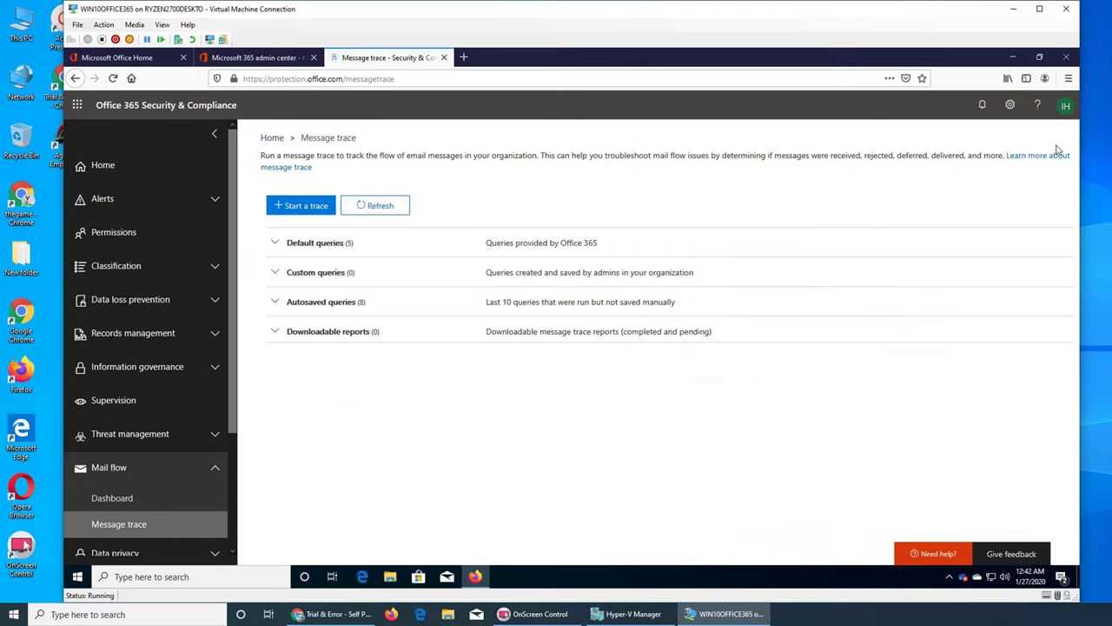
- Search with the default query for messages received by the primary domain in the last day and close the results
click(275, 243)
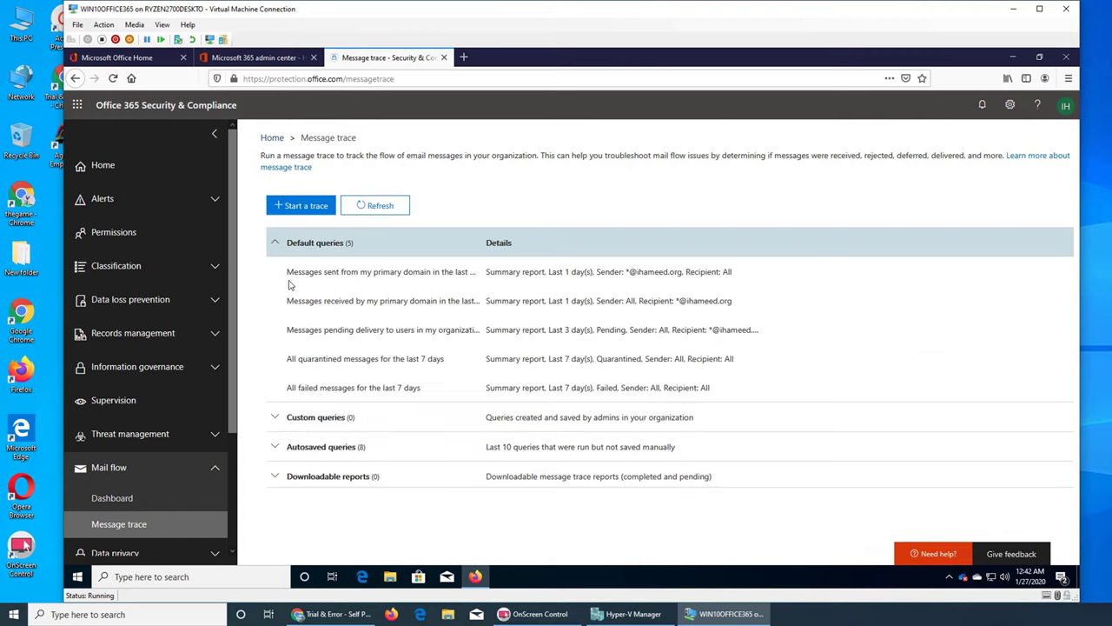
click(343, 309)
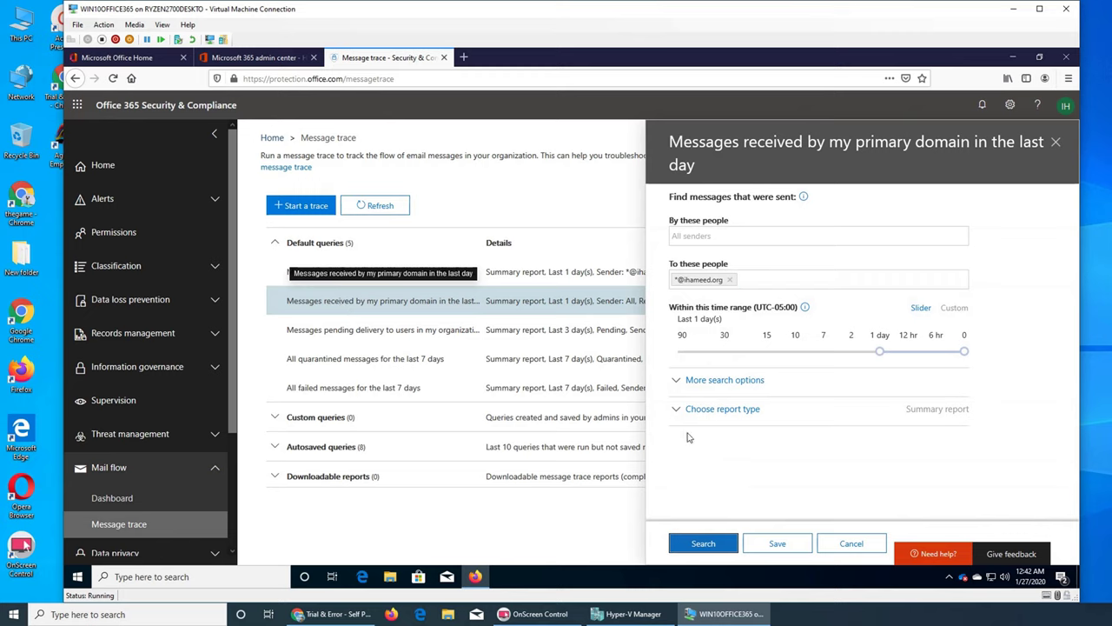
click(704, 543)
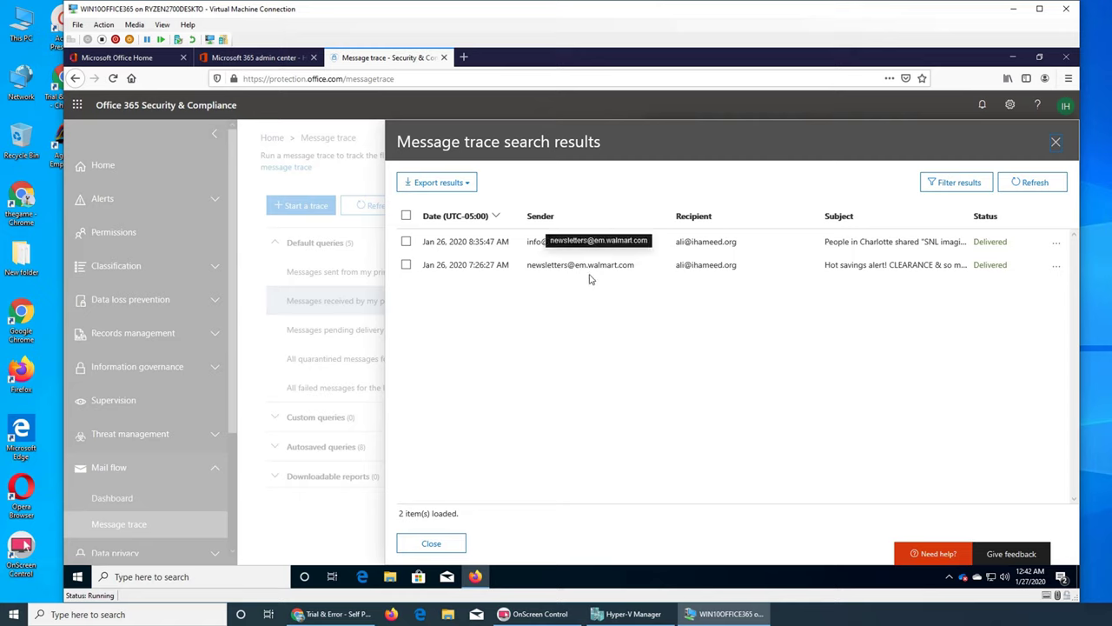
click(1055, 141)
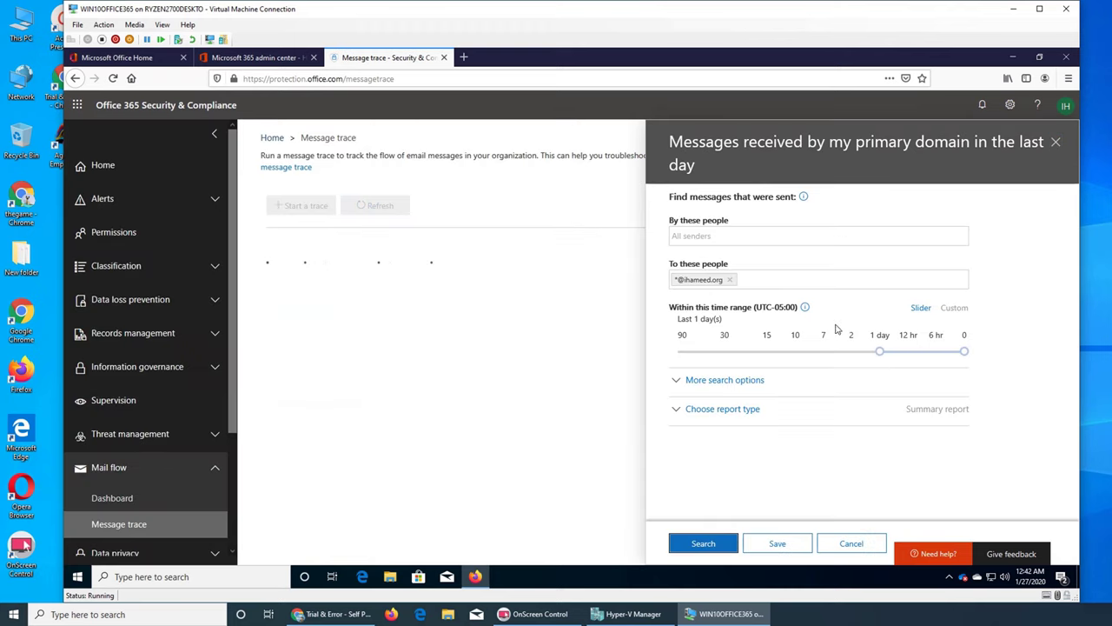
click(851, 542)
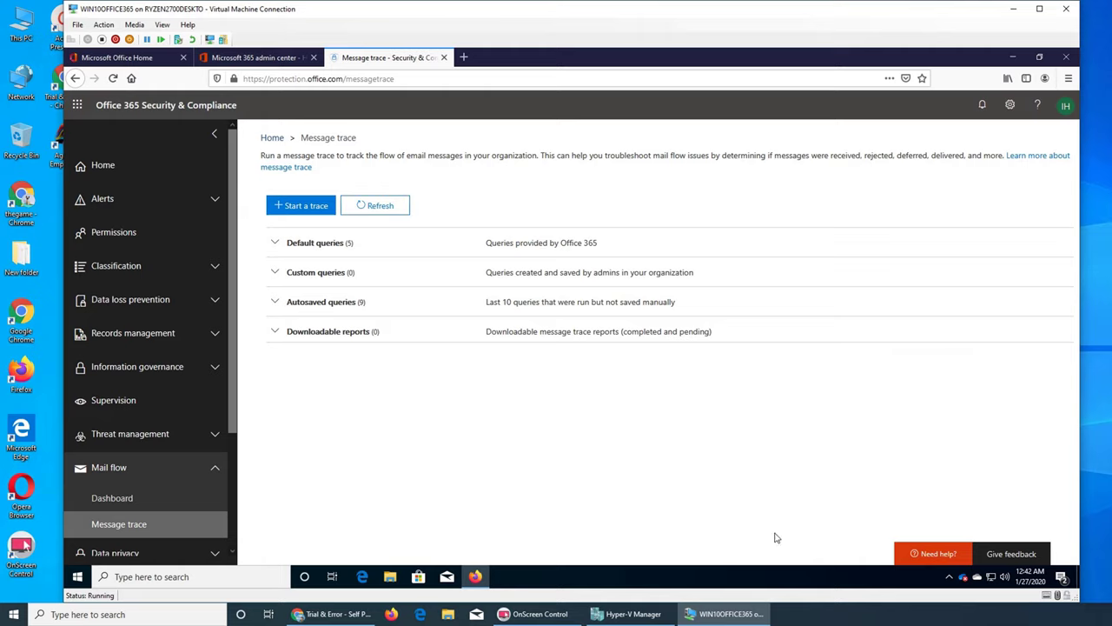
- Search with the default query for messages pending delivery to users in the organization and close the results
click(278, 245)
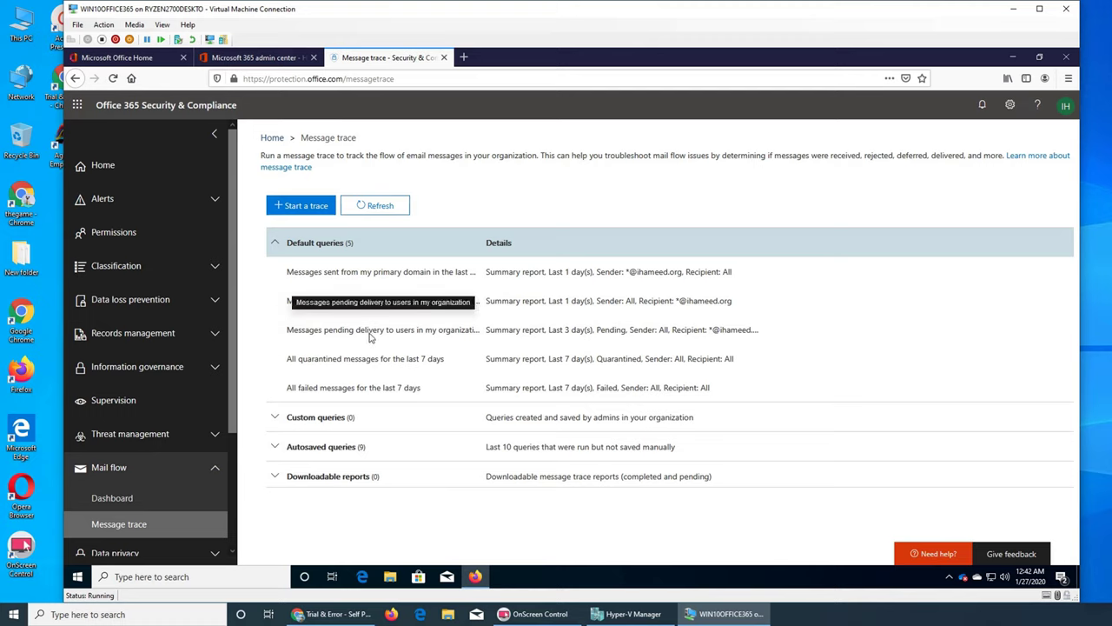
click(460, 332)
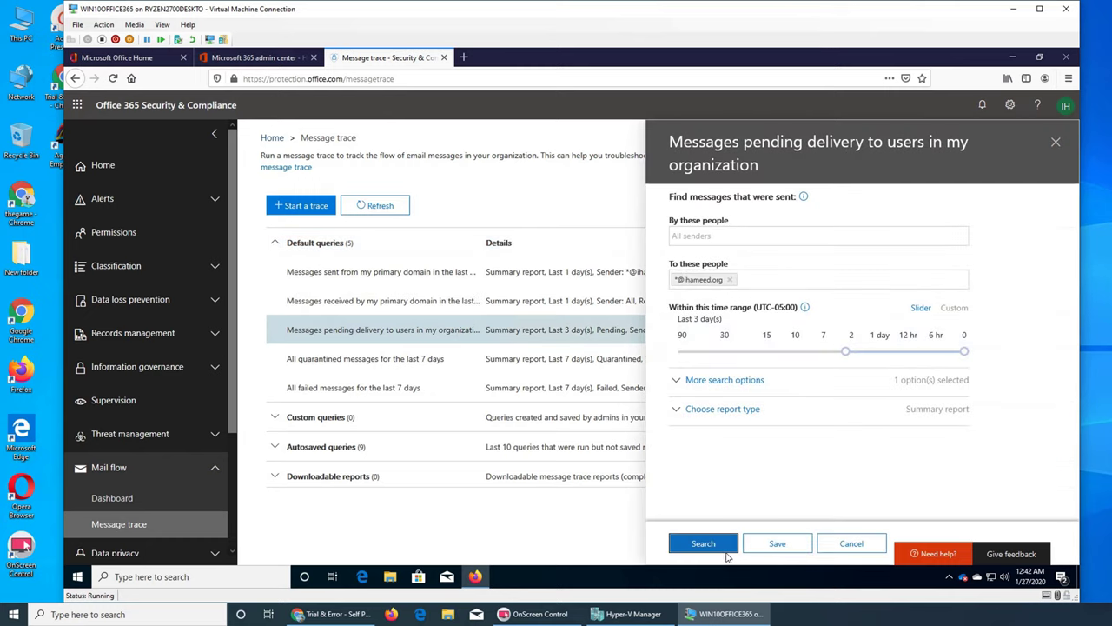
click(703, 543)
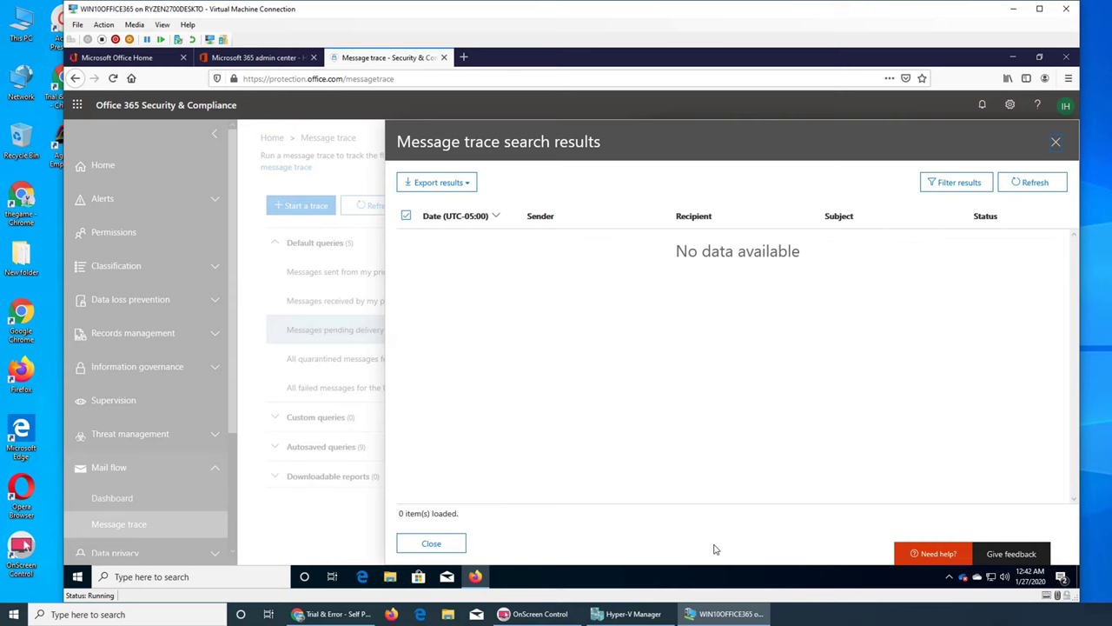
click(1056, 142)
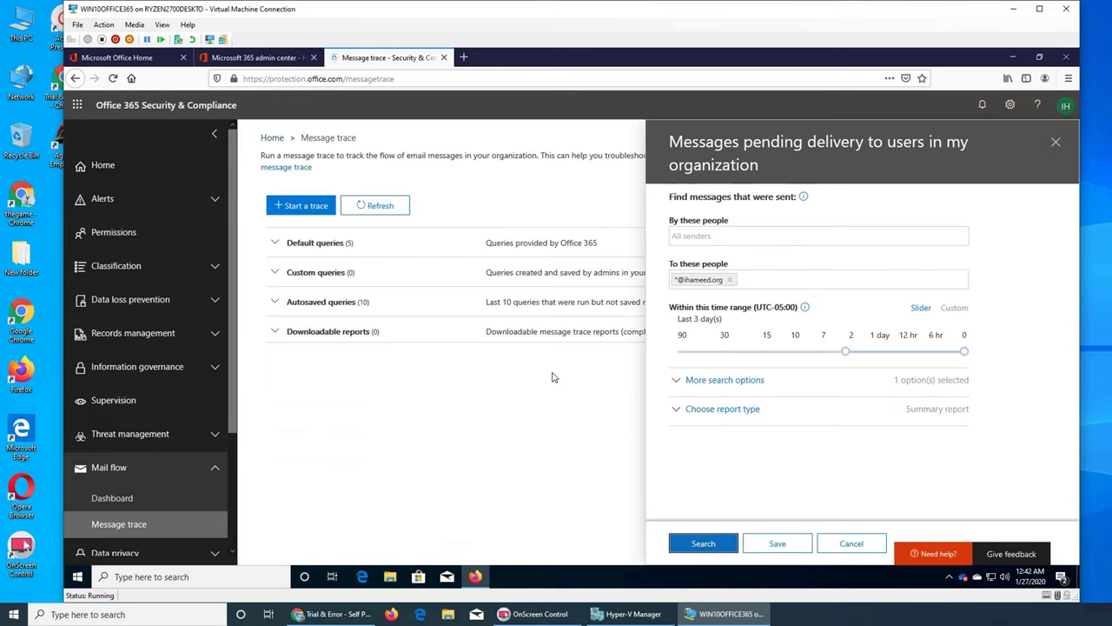
click(1055, 144)
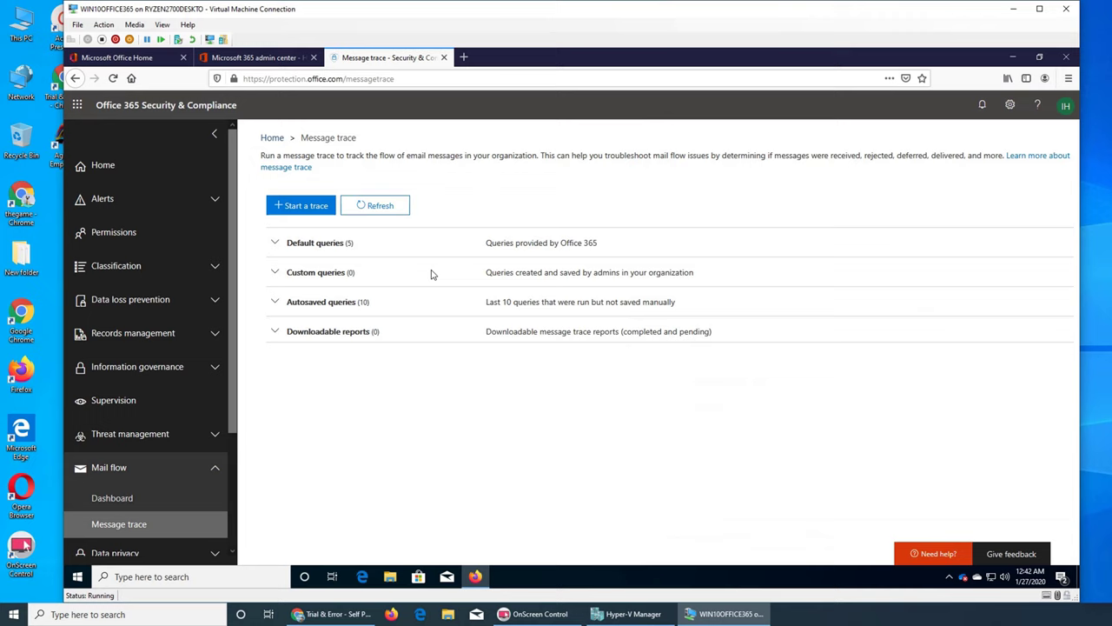
- Open the default query for all quarantined messages in the last 7 days and change its delivery status to Filtered as spam
click(275, 243)
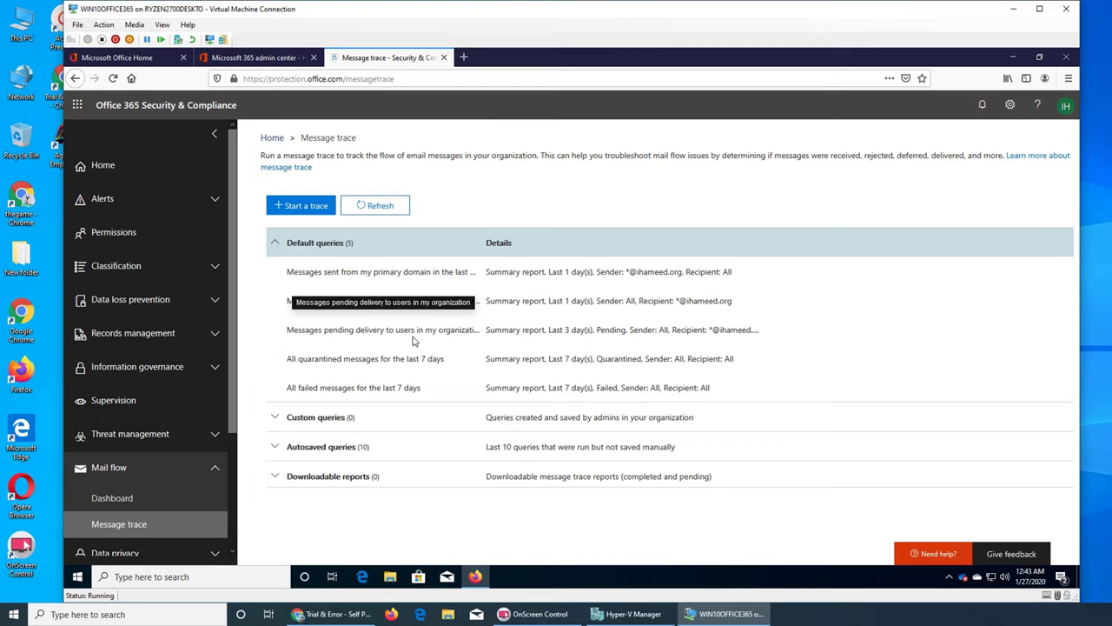
click(768, 610)
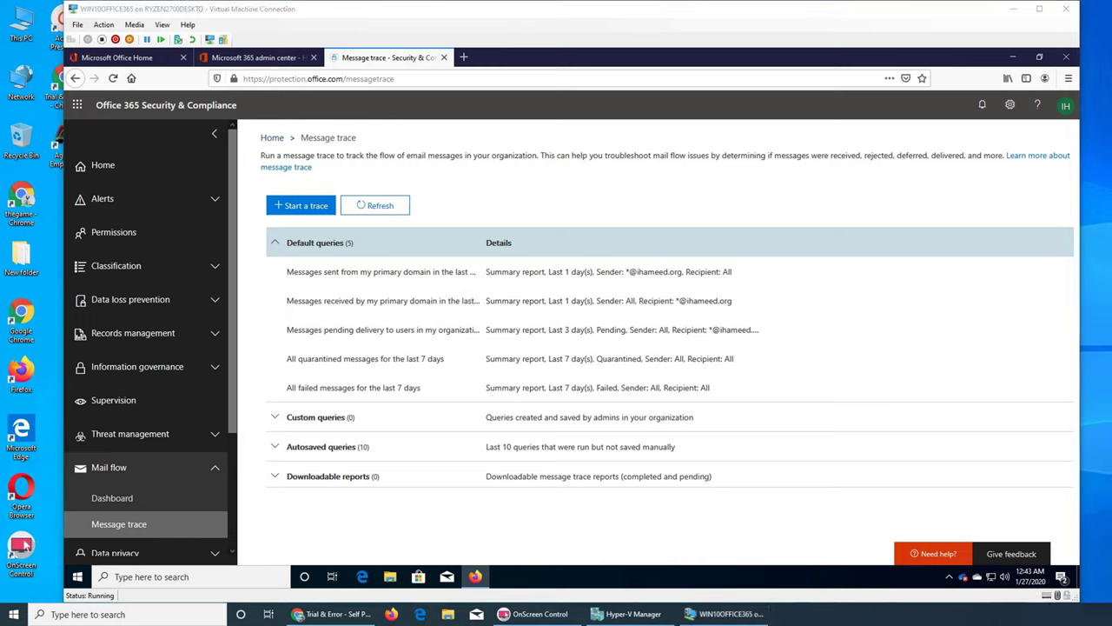
click(434, 363)
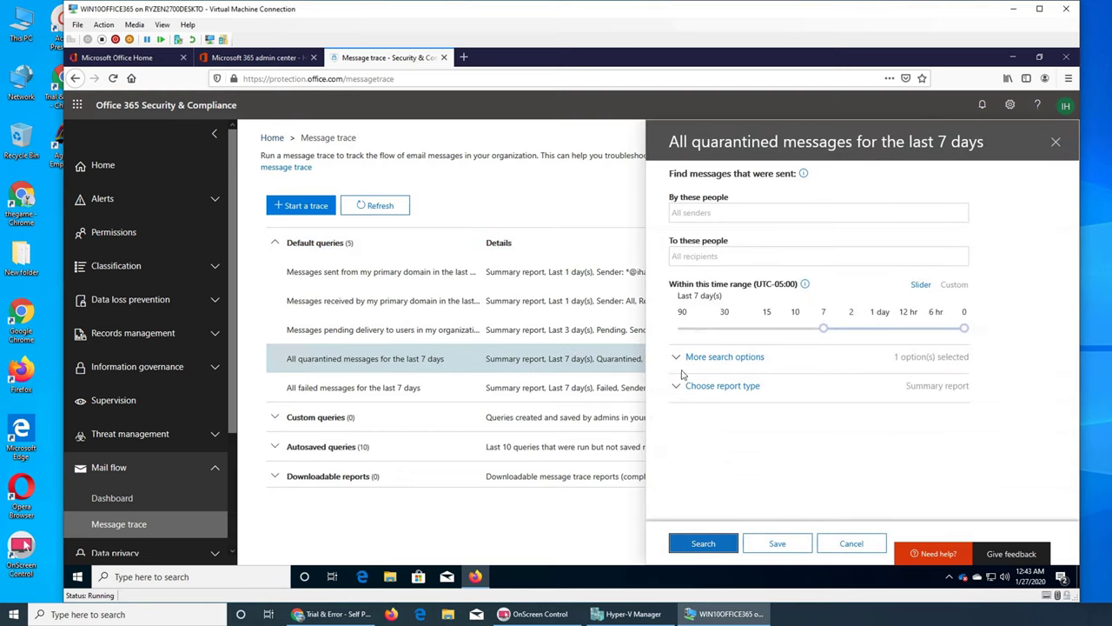
click(676, 359)
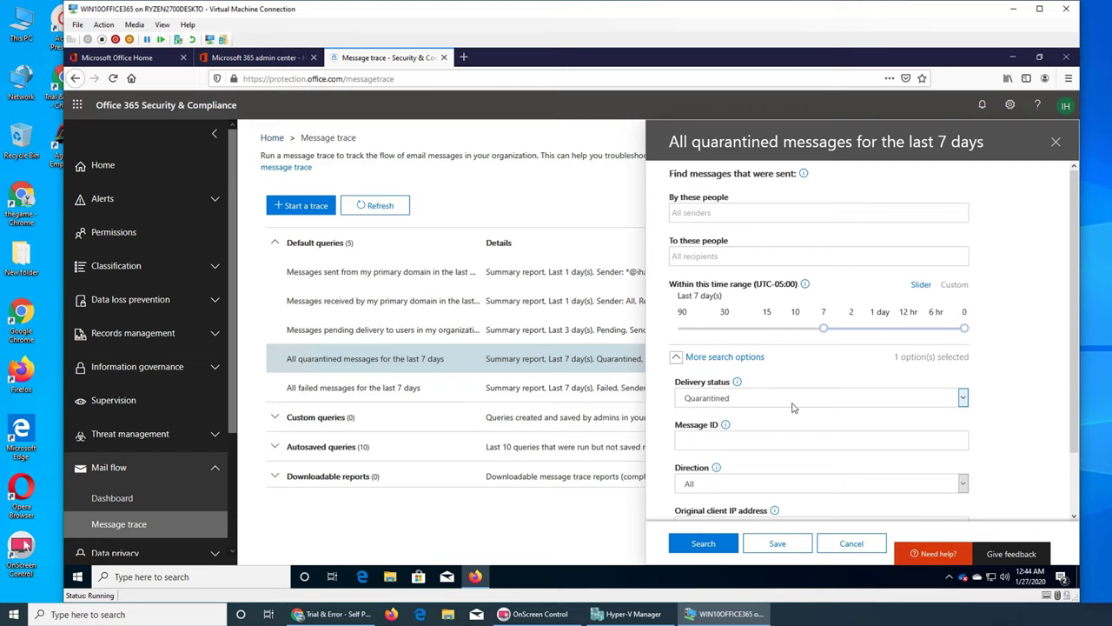
scroll(792, 408, down, 2)
click(964, 331)
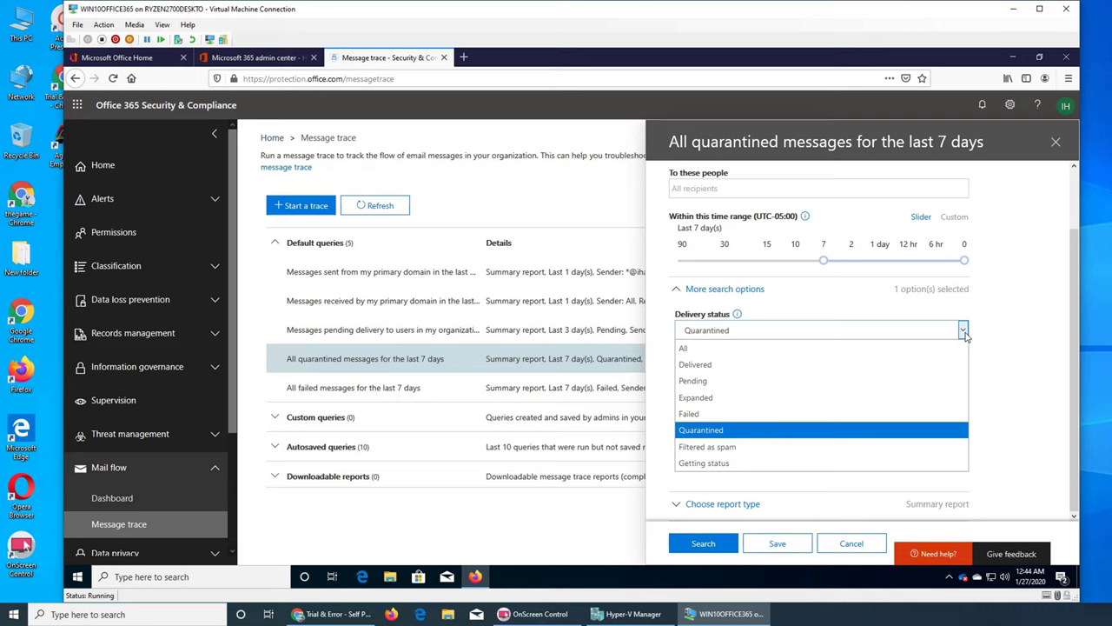
click(800, 446)
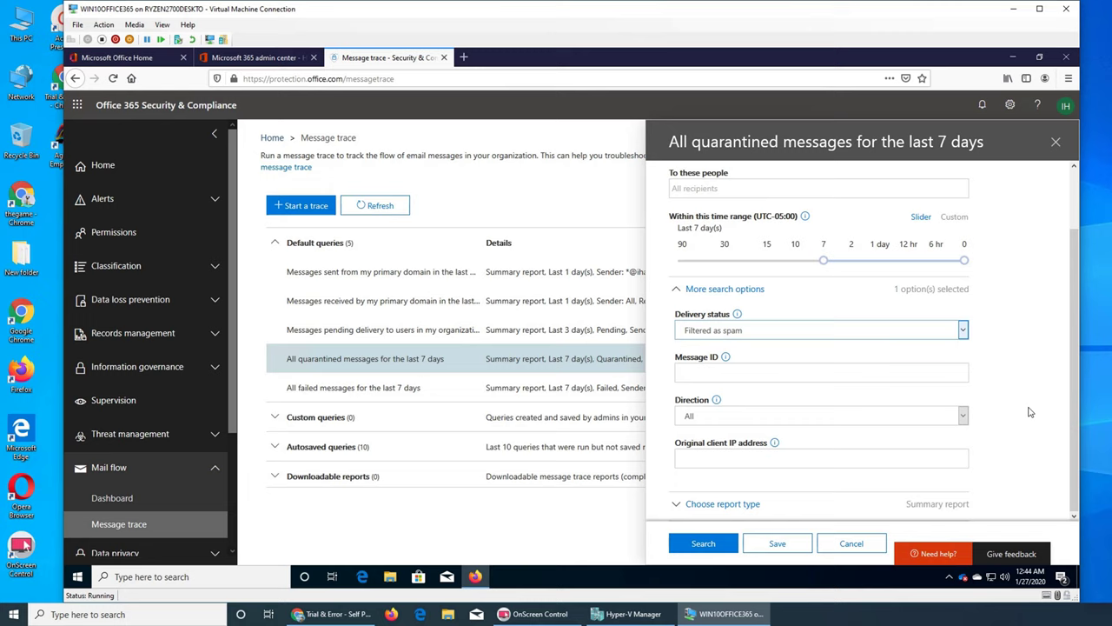
- Run the message trace for mail filtered as spam, closing the results and the query
click(697, 544)
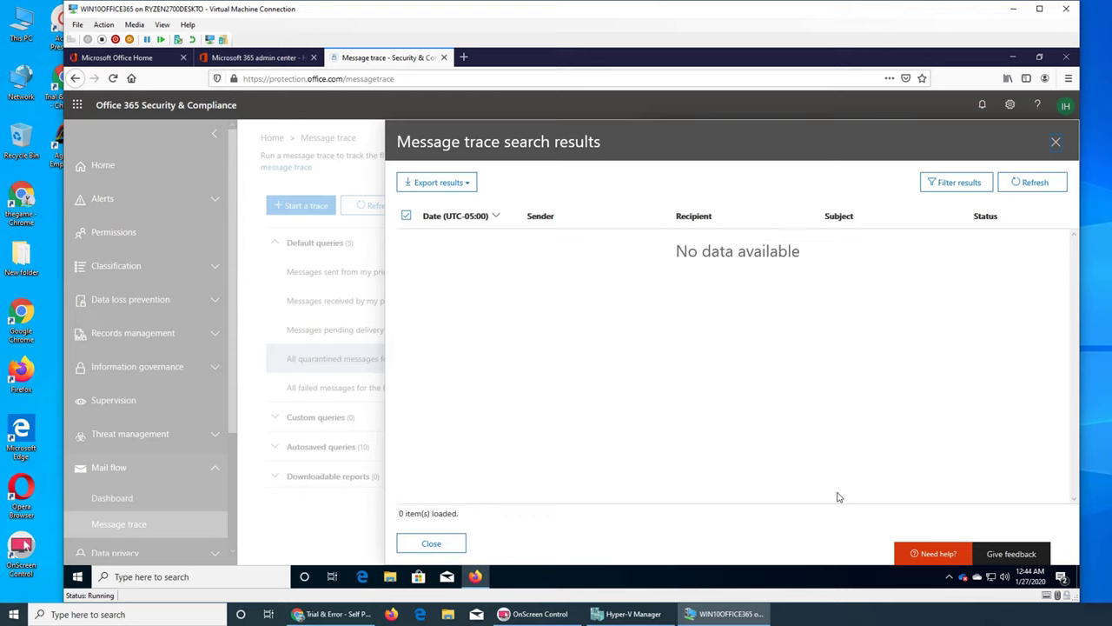
click(1055, 142)
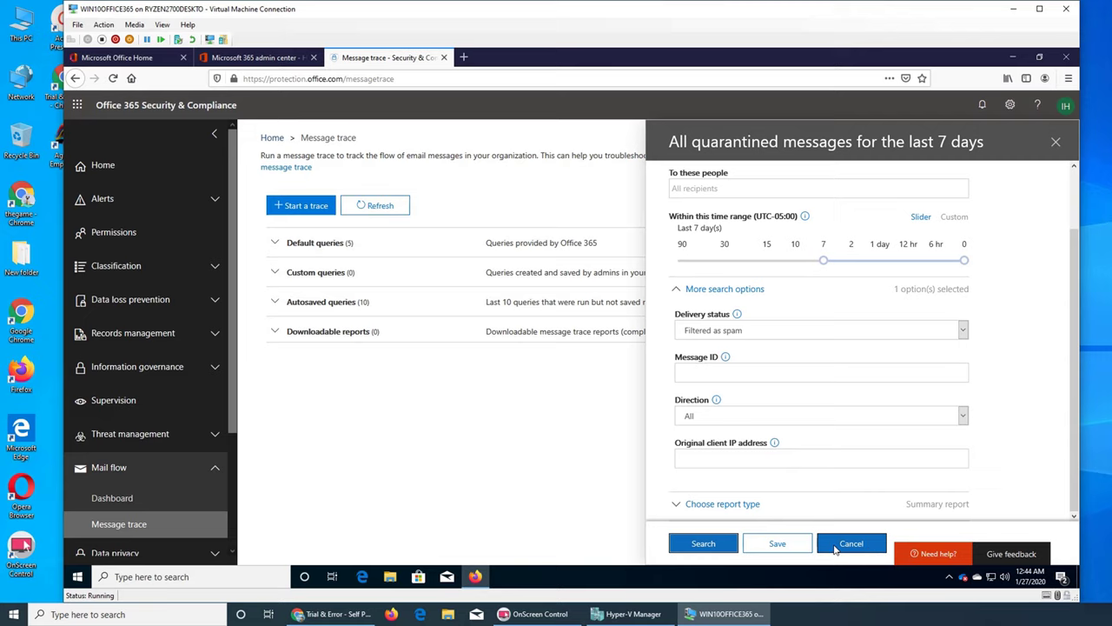
click(1057, 144)
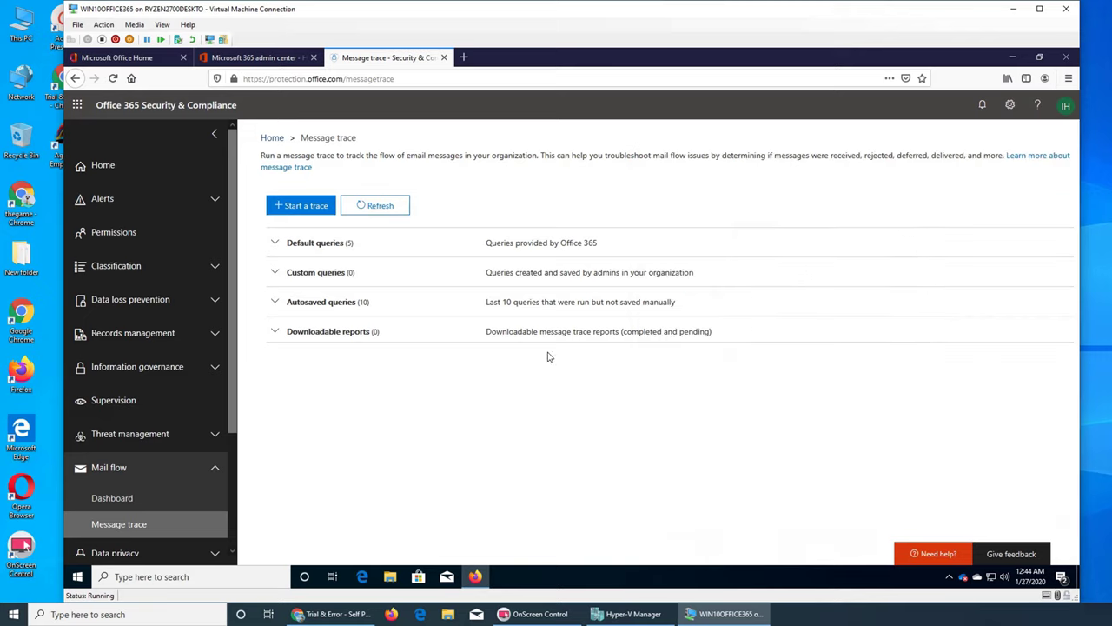
- Expand the autosaved queries, review the traces that were run without being saved, and collapse the list
click(273, 304)
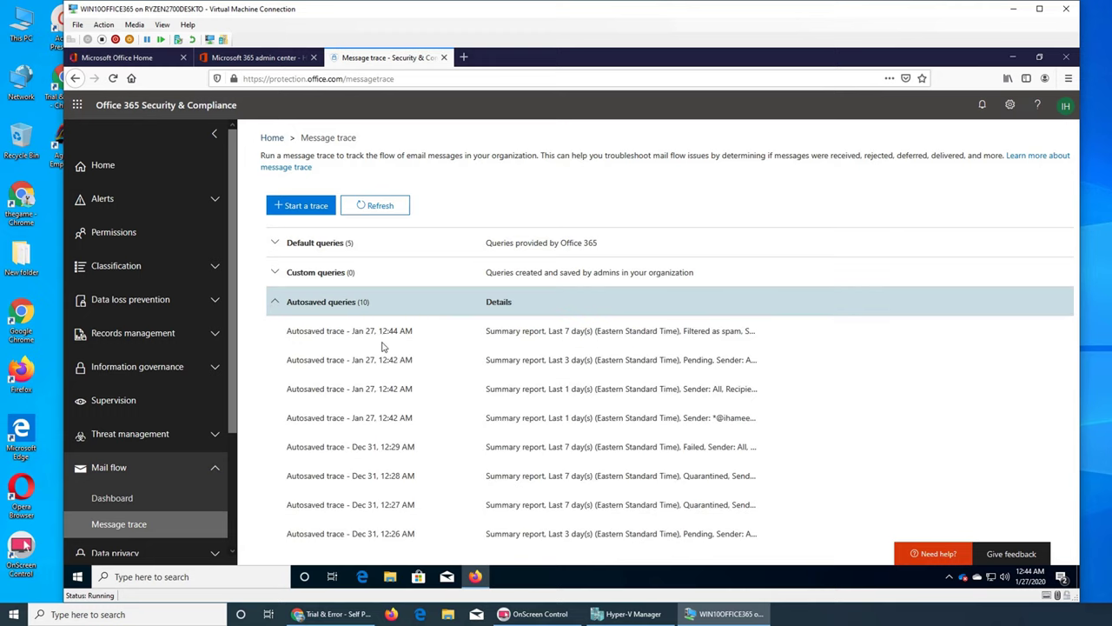
click(313, 276)
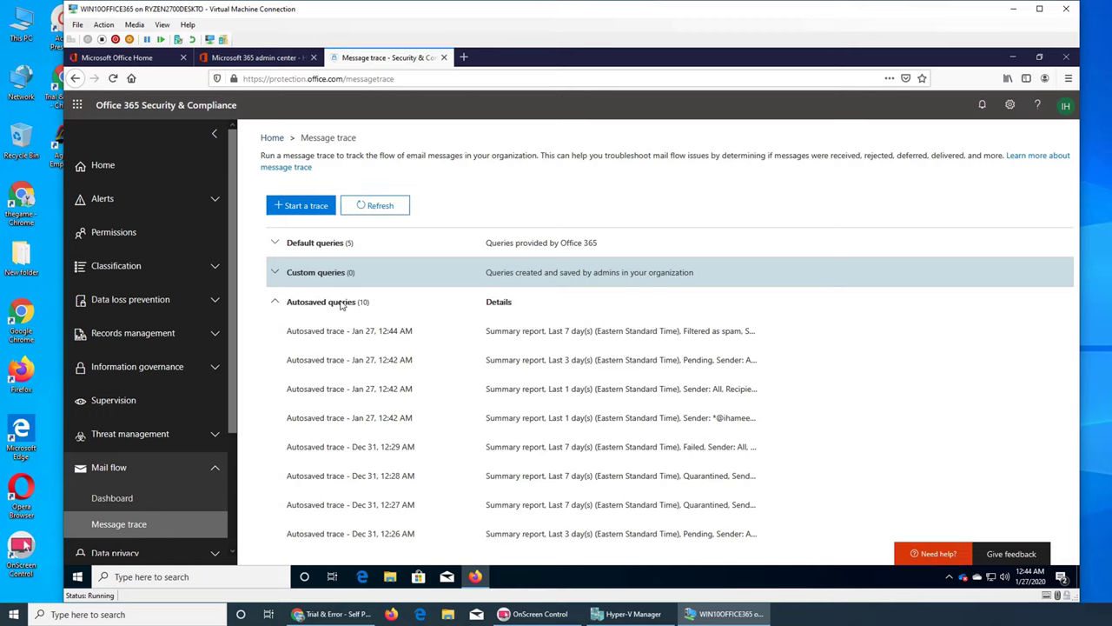
scroll(406, 365, down, 2)
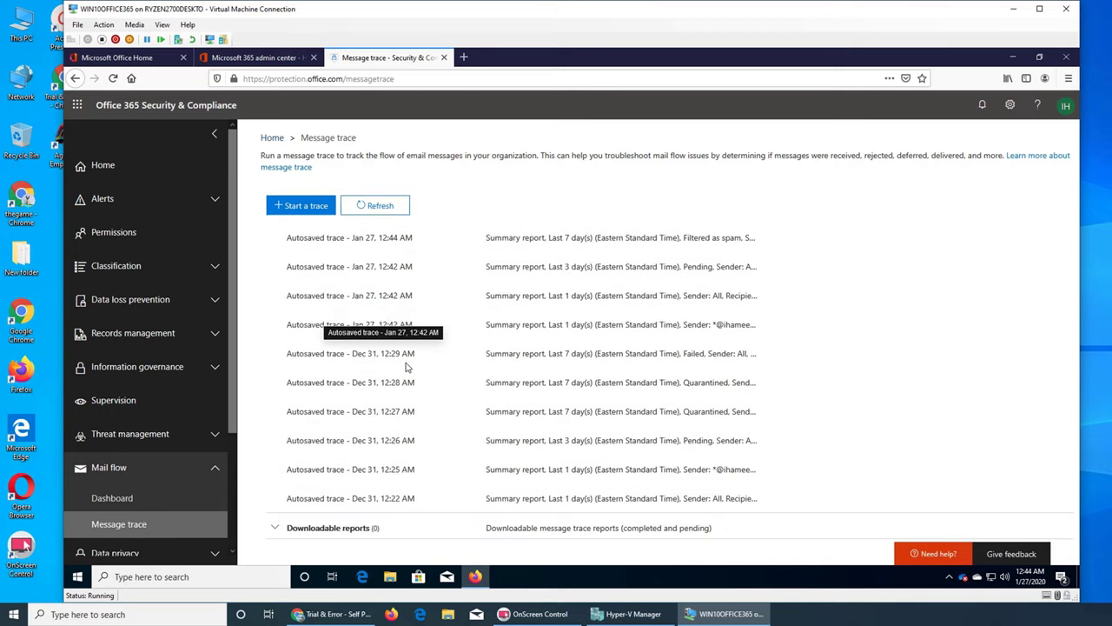
scroll(379, 398, up, 1)
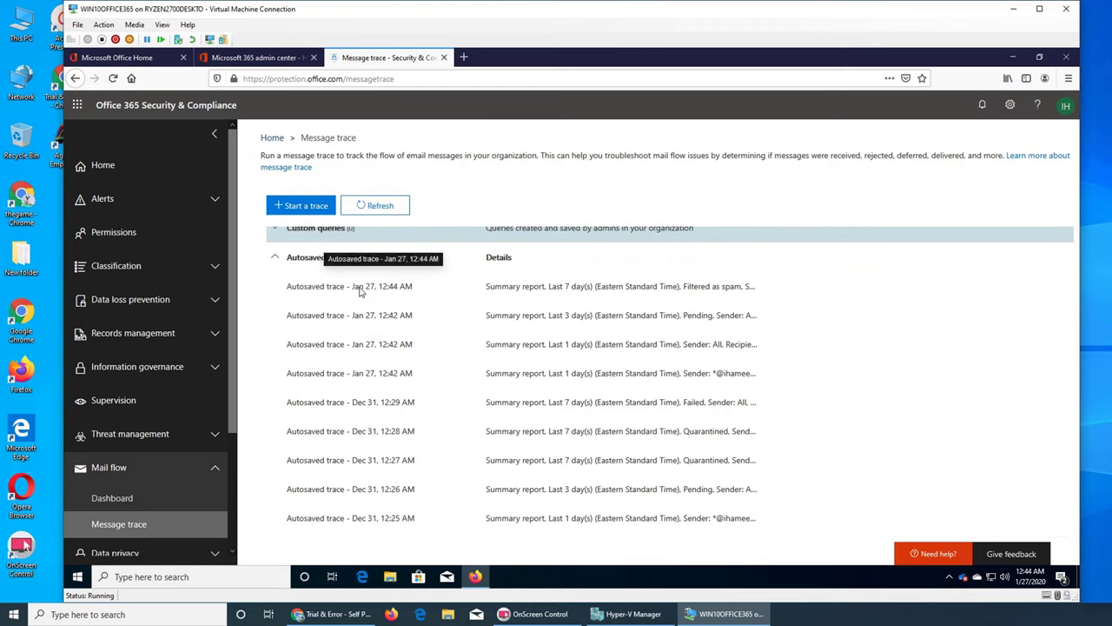
scroll(426, 371, down, 1)
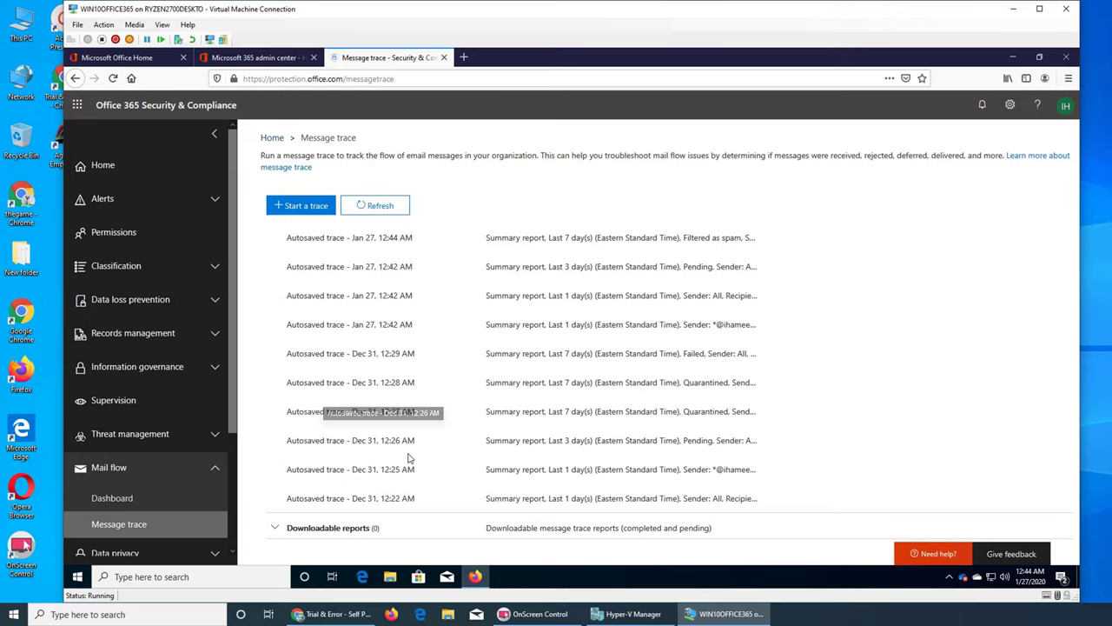
scroll(936, 443, up, 2)
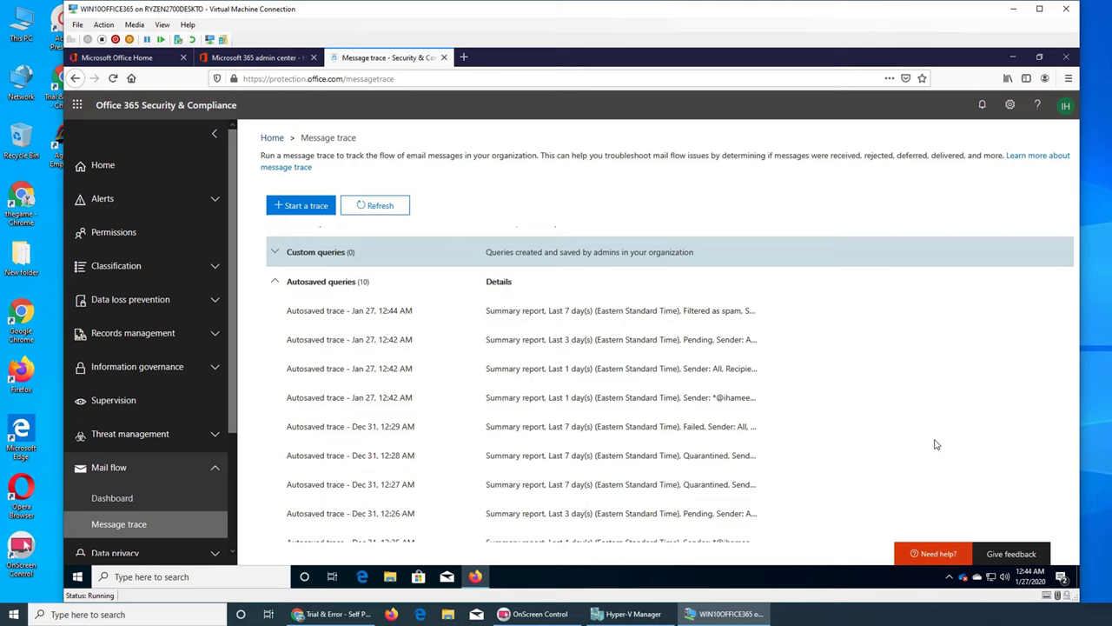
click(276, 303)
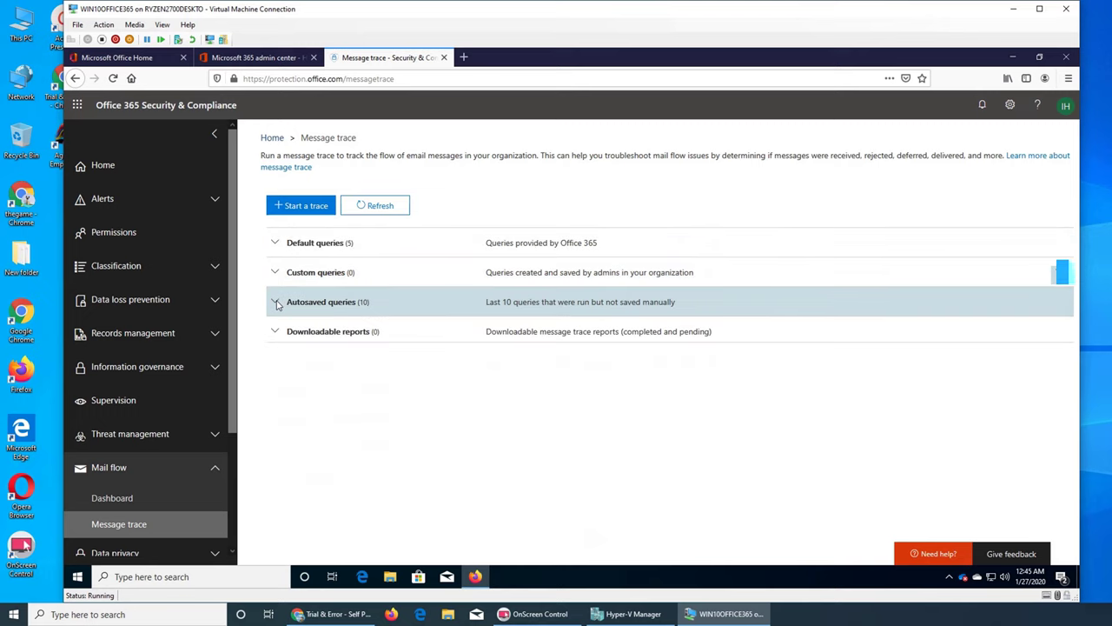
- Open the default query for all failed messages for the last 7 days
click(279, 243)
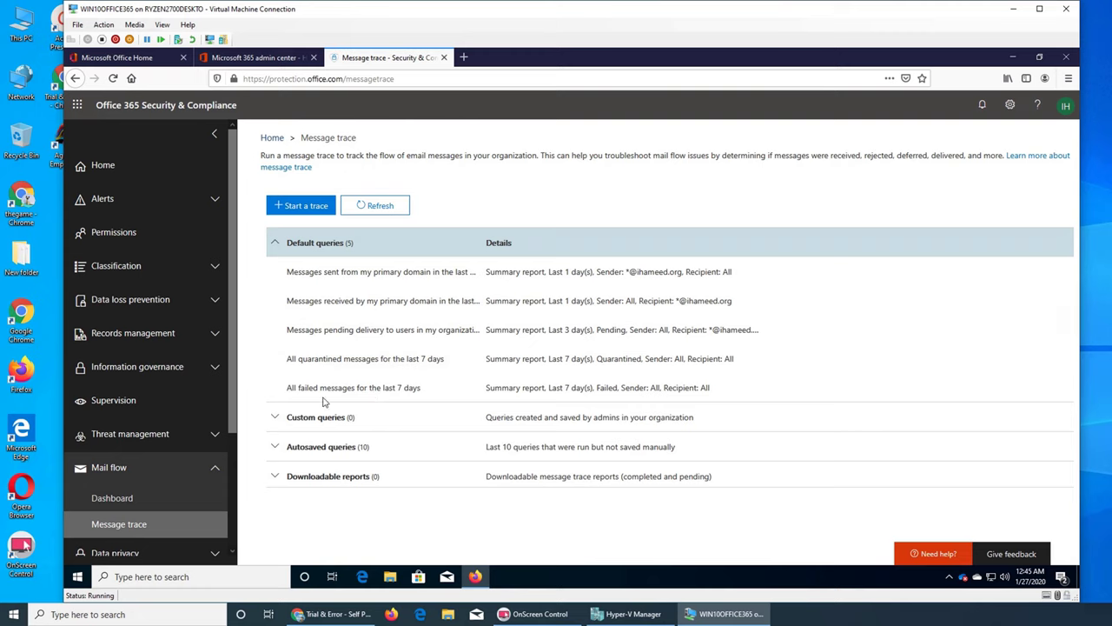
click(361, 390)
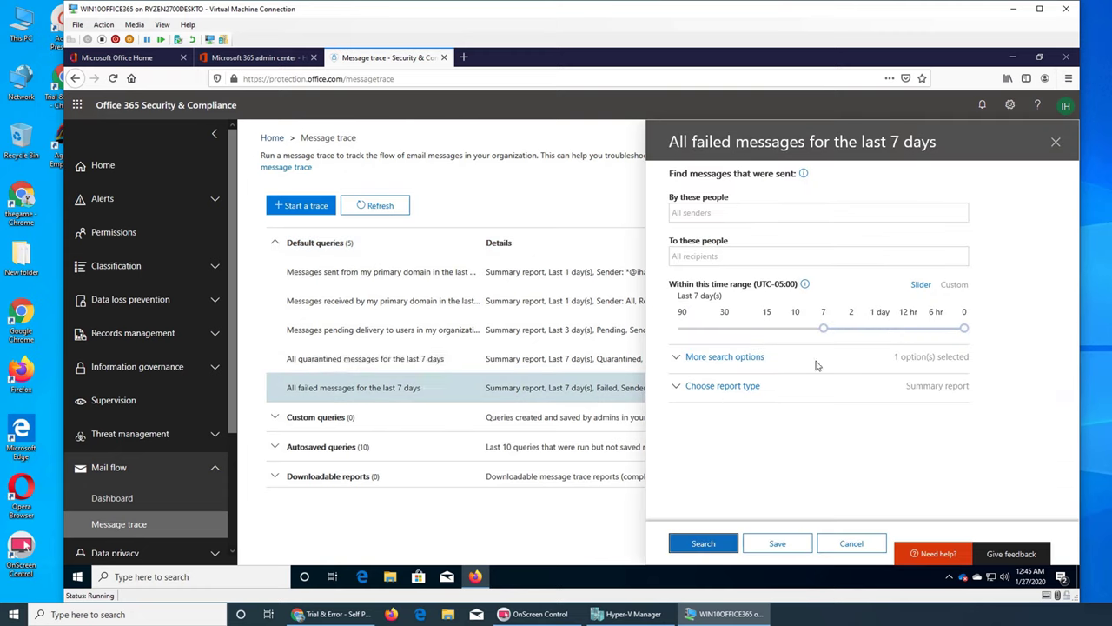
- Try to run the failed messages trace over the last 90 days without specifying a sender or recipient
click(683, 328)
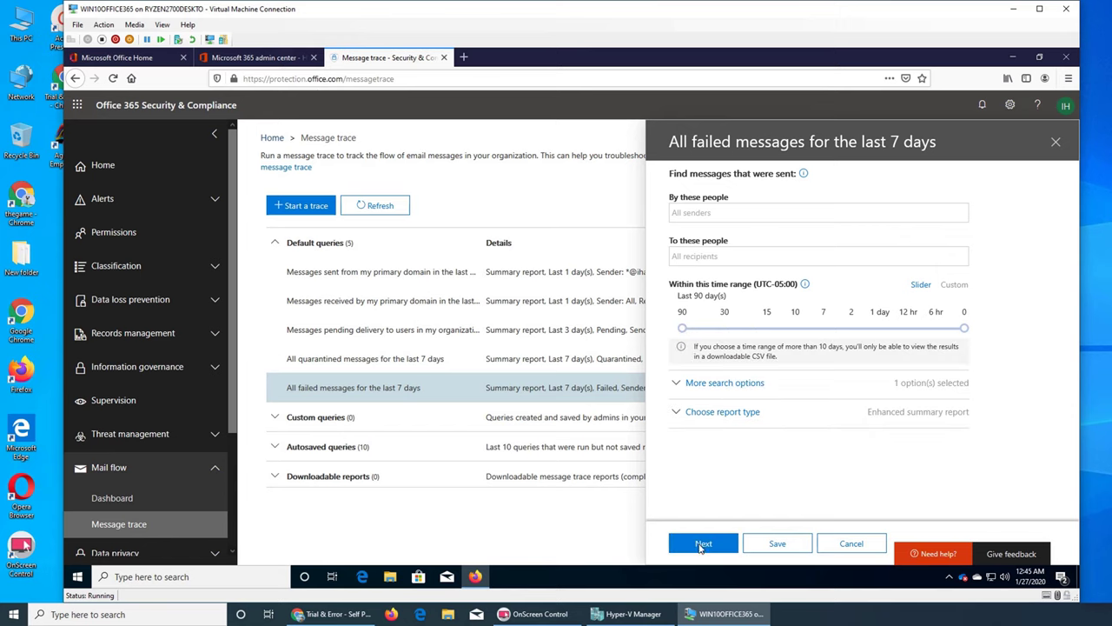
click(701, 546)
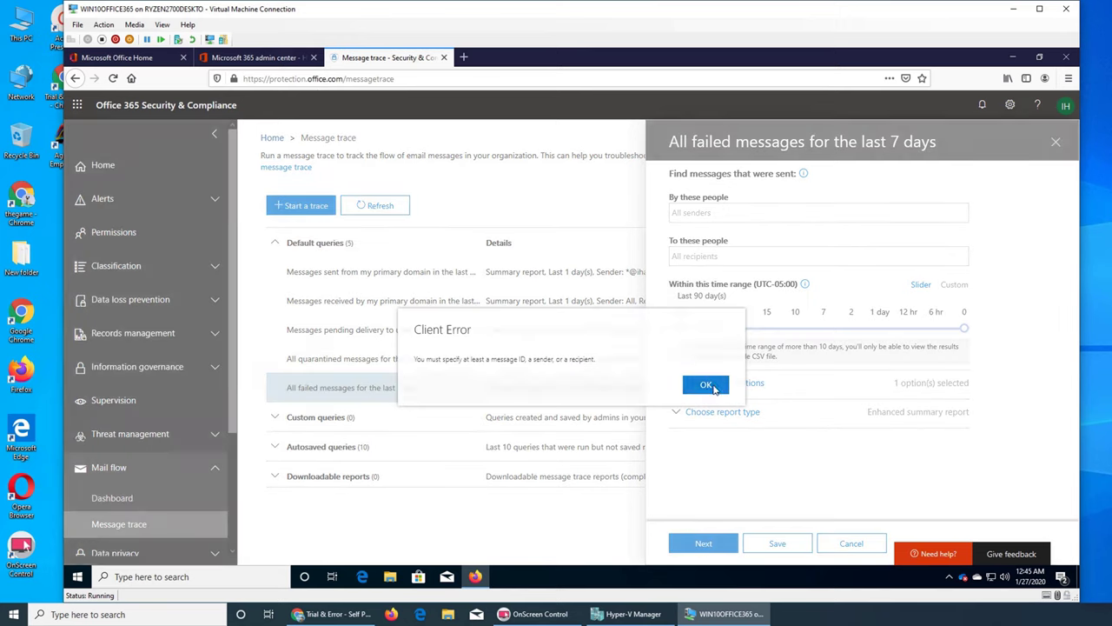
click(706, 386)
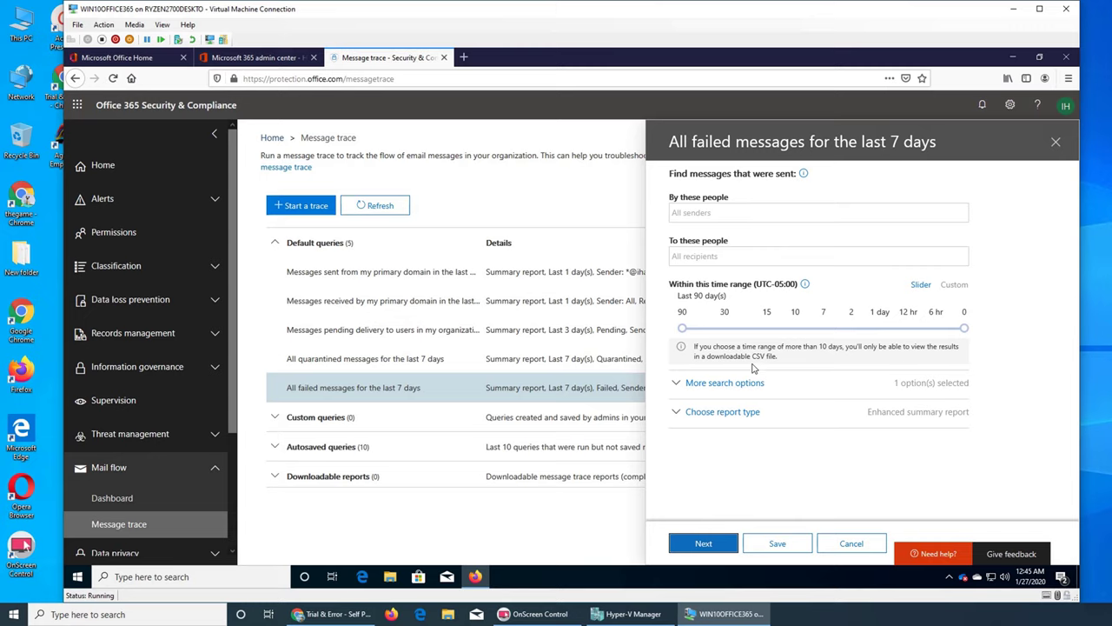
- Search for failed messages within about the last 7 days and read the delivery details of the "Thanks for Subscribing!" message
click(821, 328)
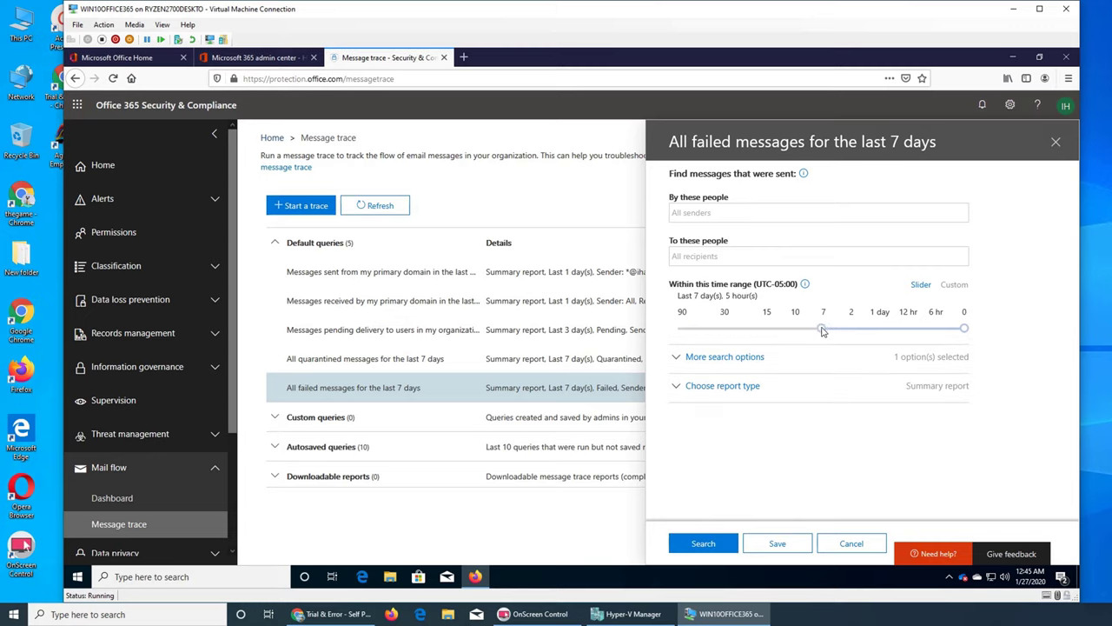
click(700, 539)
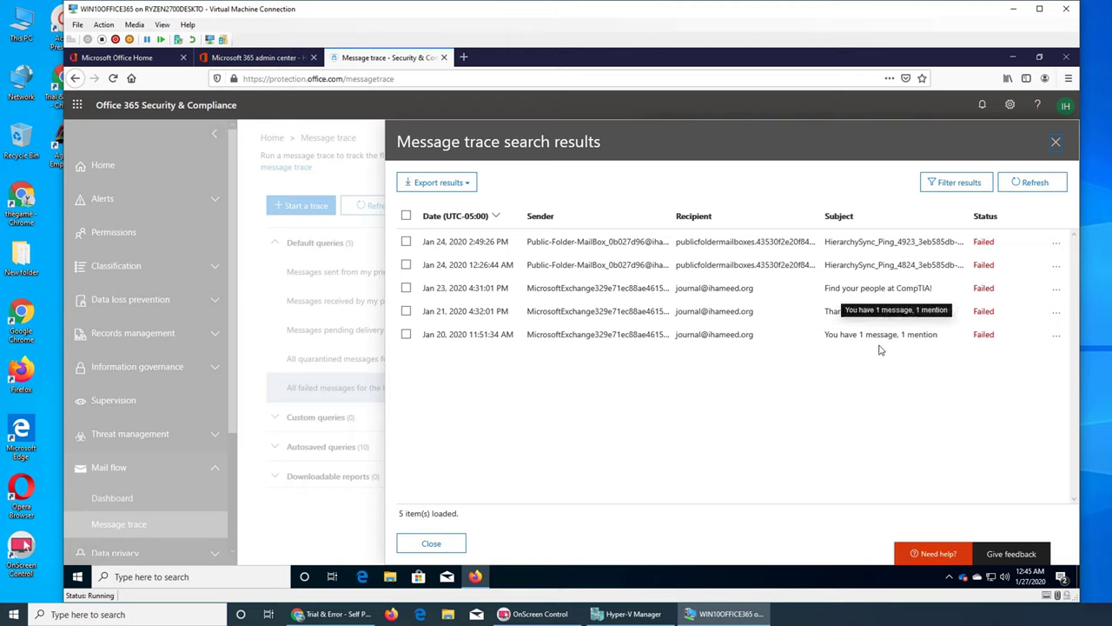
click(611, 313)
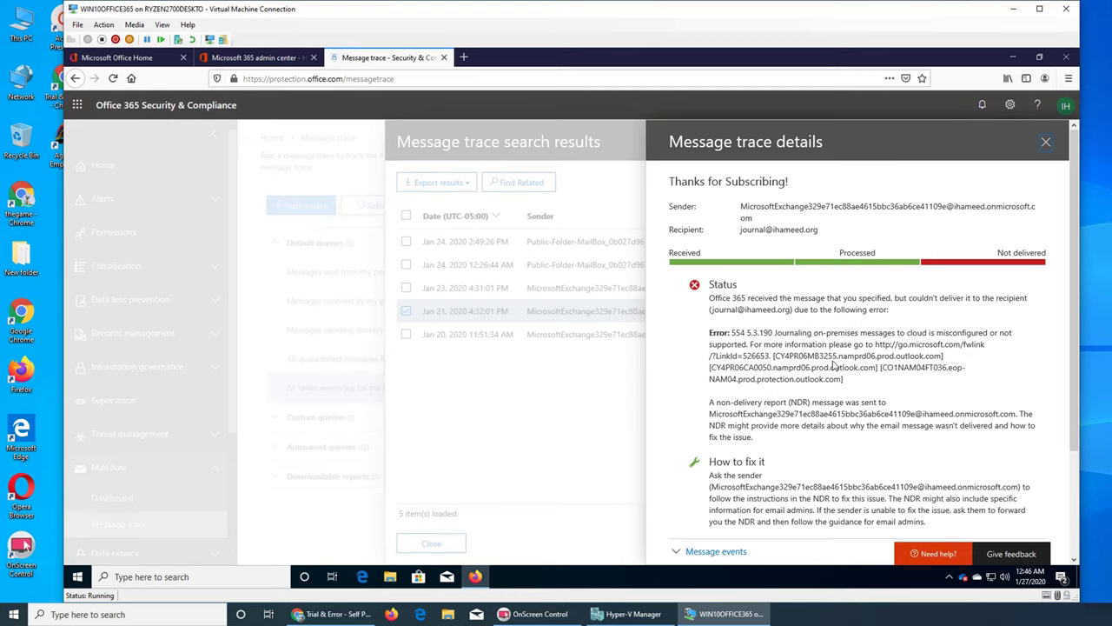
scroll(885, 371, down, 3)
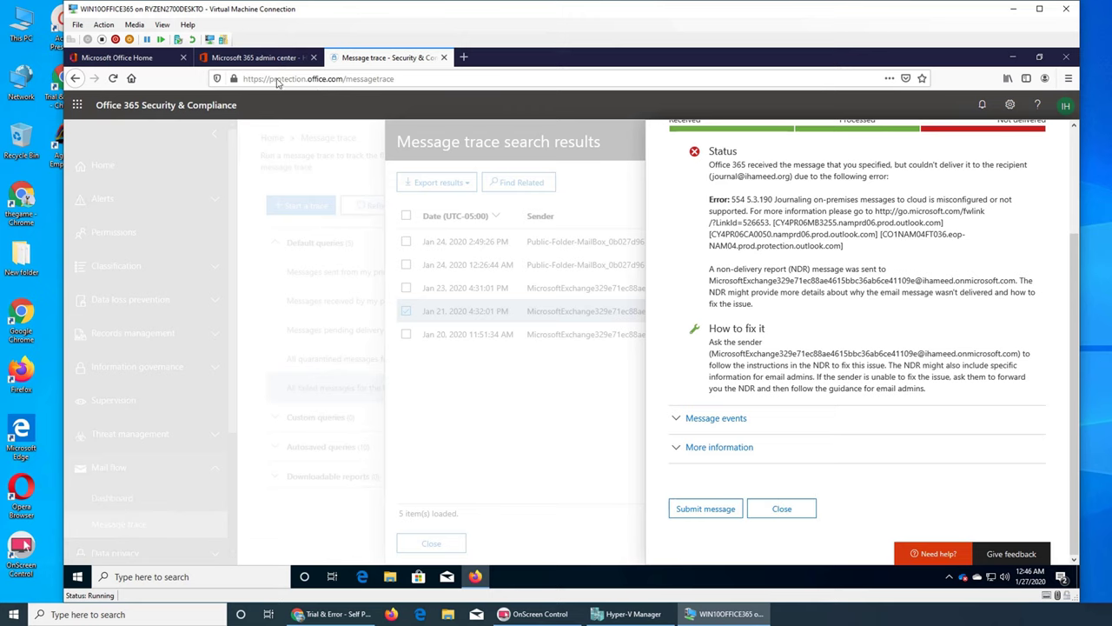
- Switch to the YouTube channel in Chrome and look through its videos for the one on journal mailbox rules in Office 365
click(355, 622)
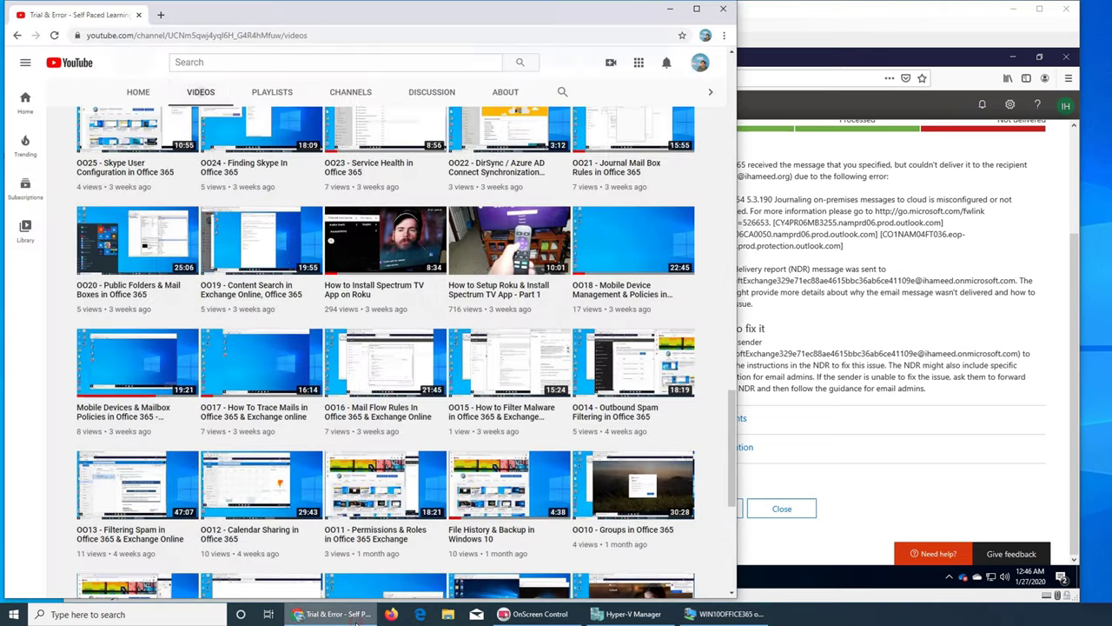
scroll(331, 351, up, 6)
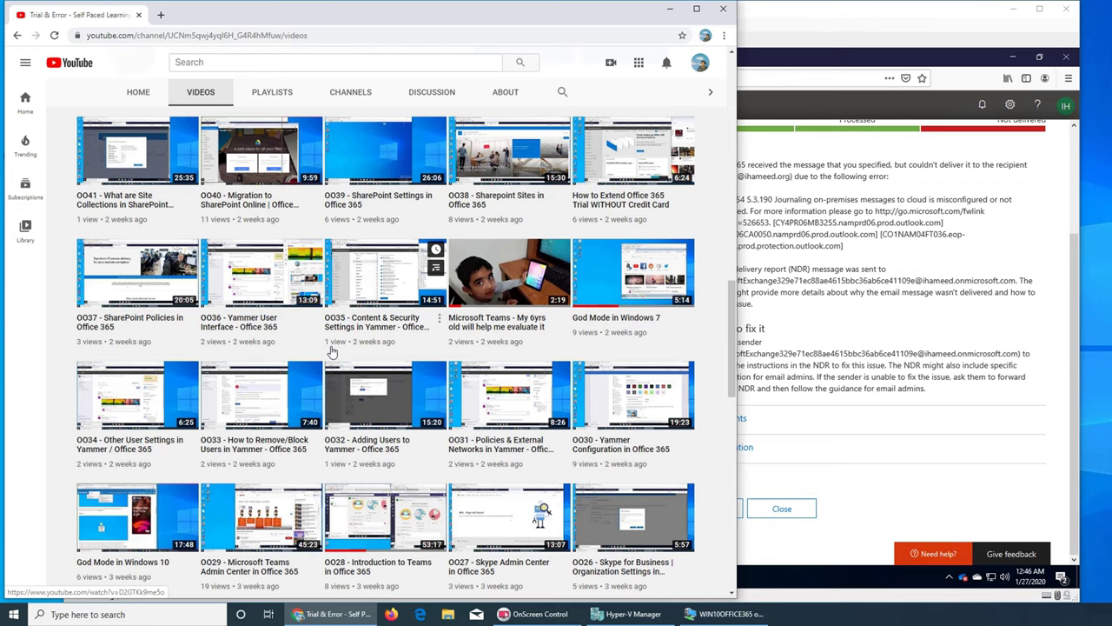
scroll(258, 332, up, 1)
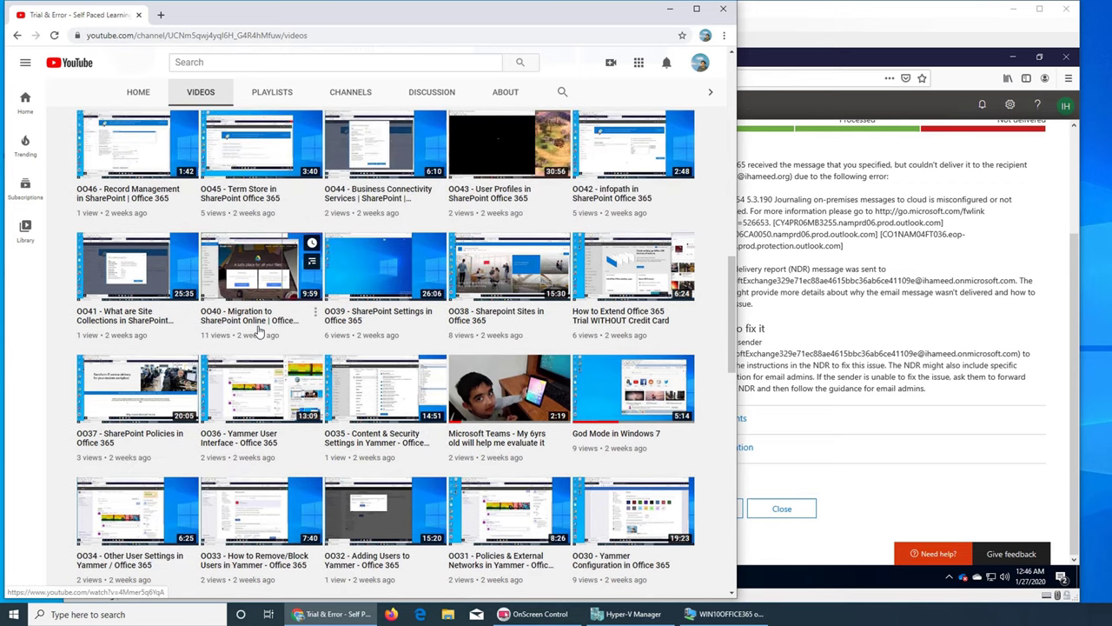
scroll(258, 332, up, 1)
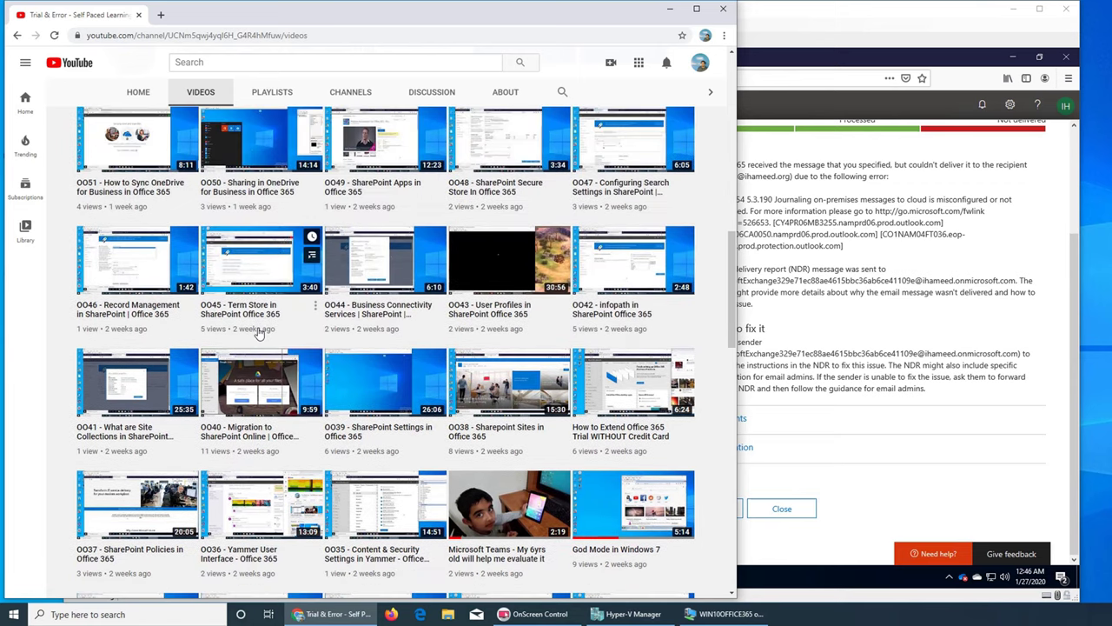
scroll(258, 334, up, 1)
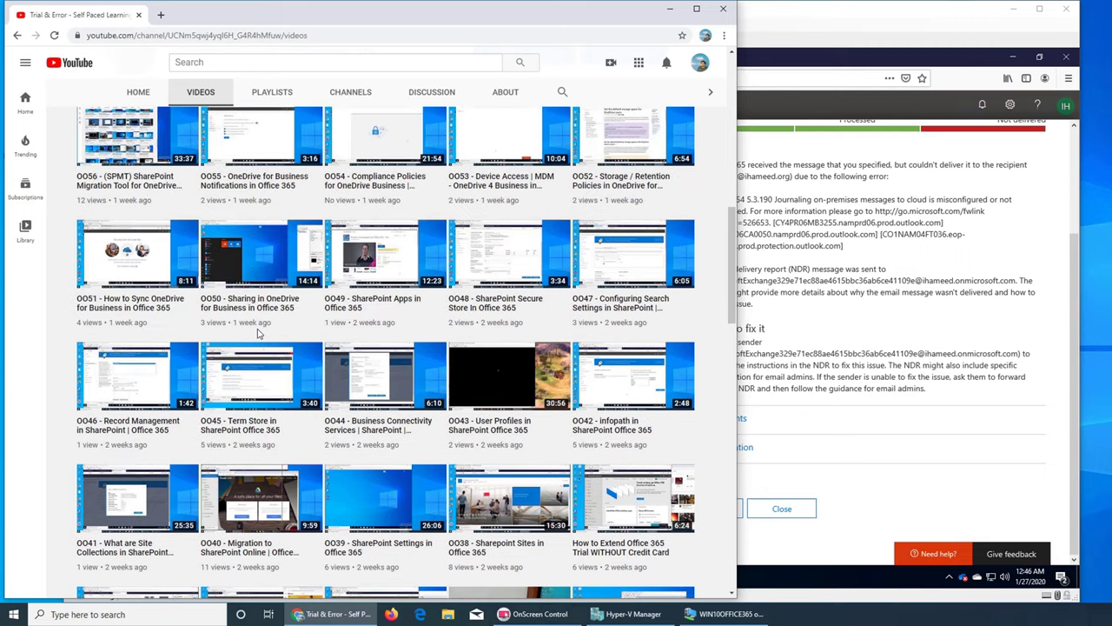
scroll(258, 333, down, 3)
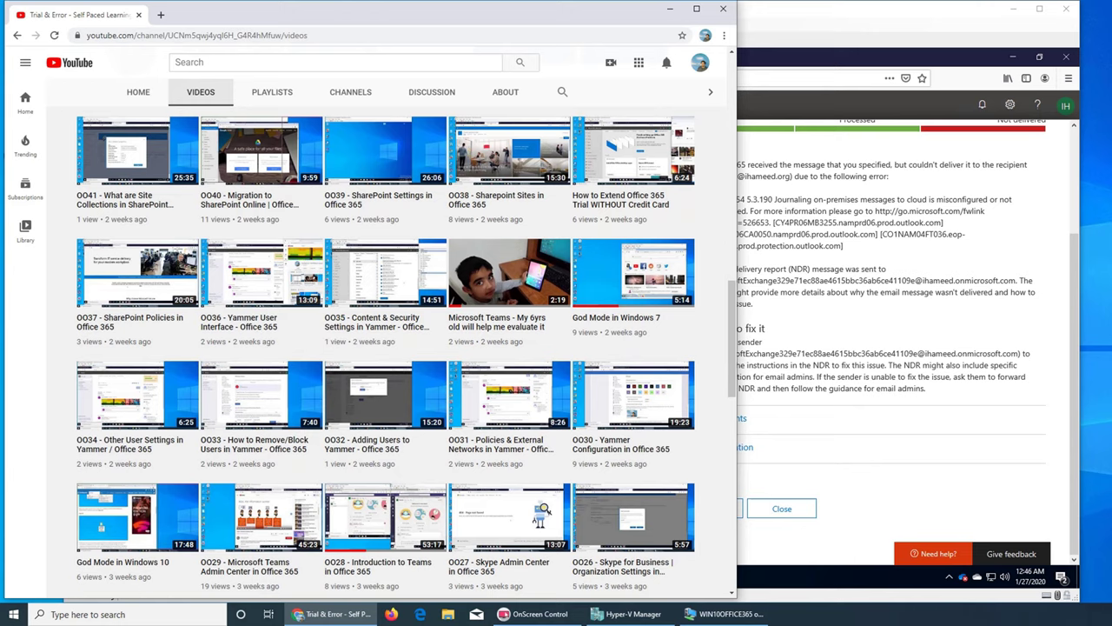
scroll(607, 484, down, 2)
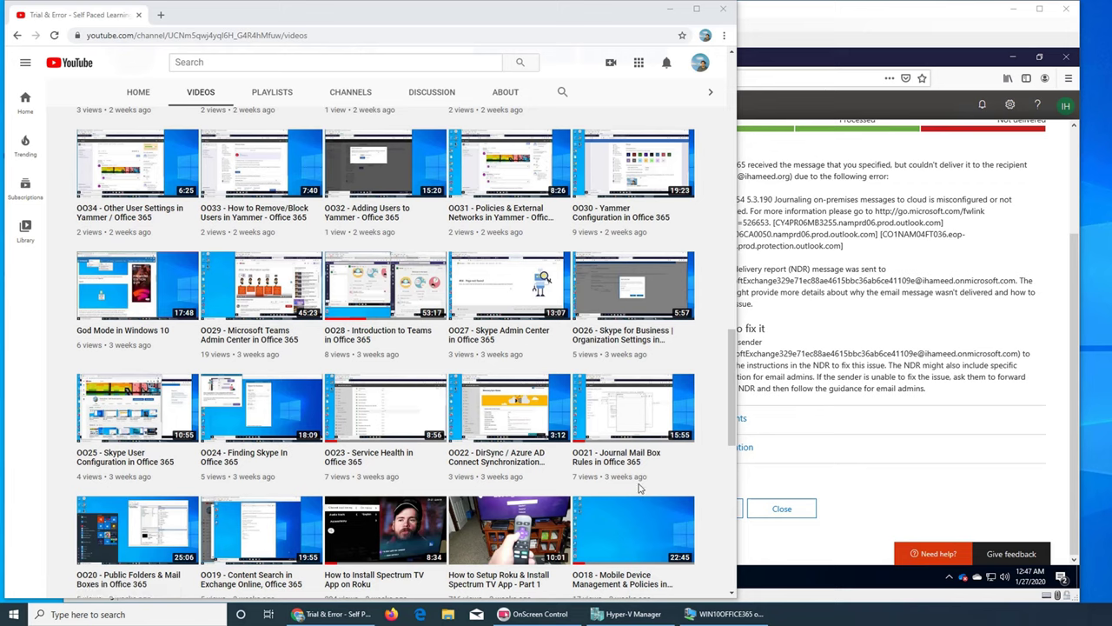
- Return to the virtual machine's message trace and close the failed message's details
click(758, 33)
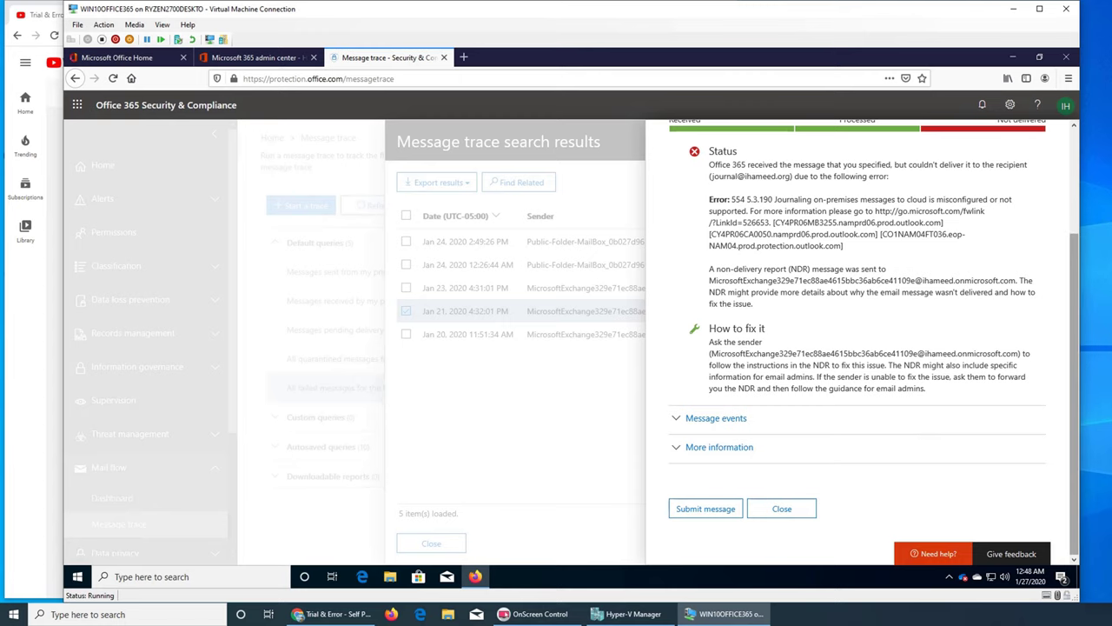
scroll(824, 351, up, 2)
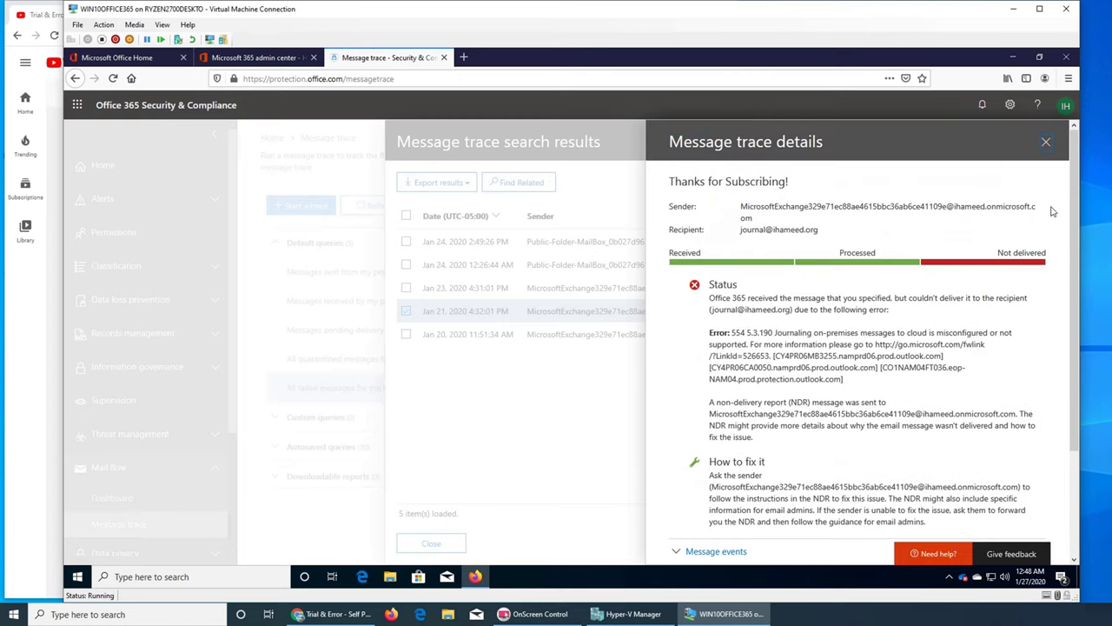
click(1047, 132)
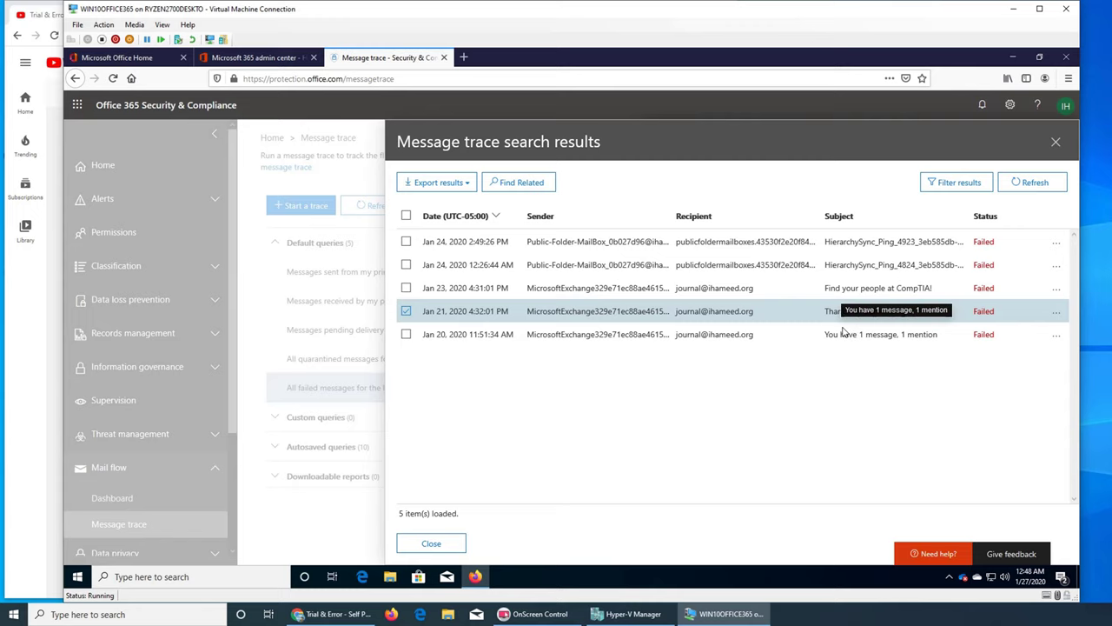
- Read the trace details of the failed HierarchySync_Ping_4824 message and close the failed messages results and query
click(586, 266)
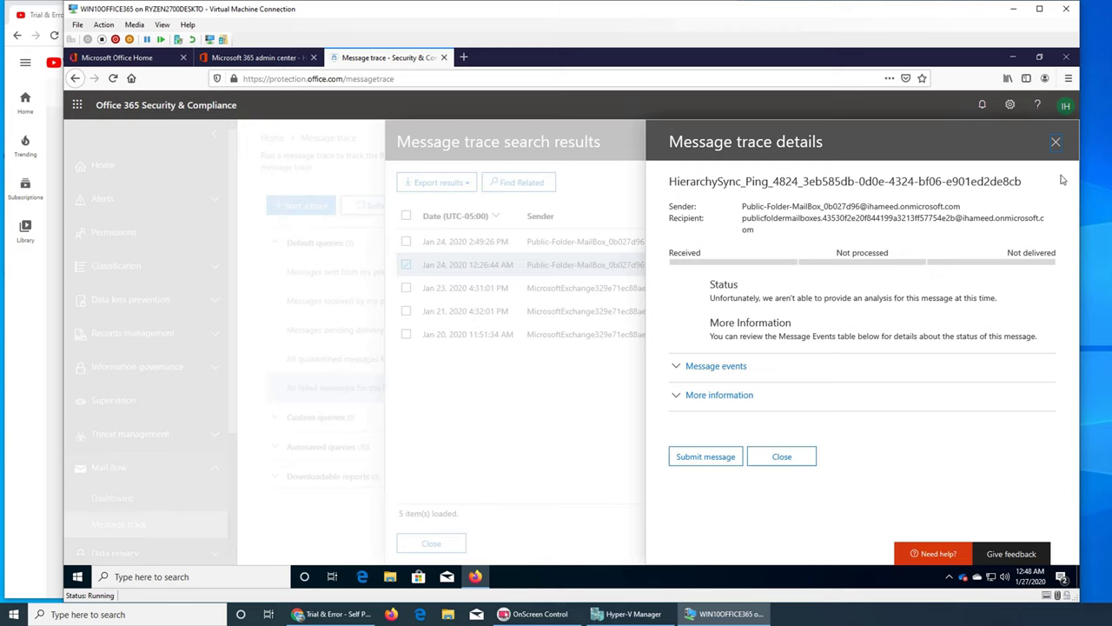
click(1055, 145)
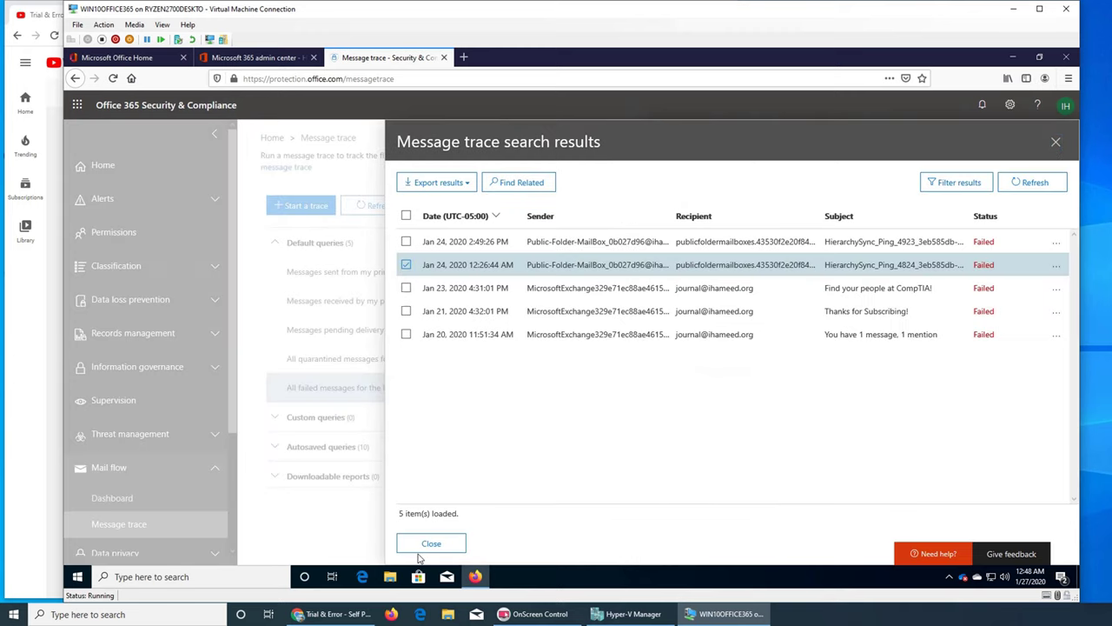
click(421, 550)
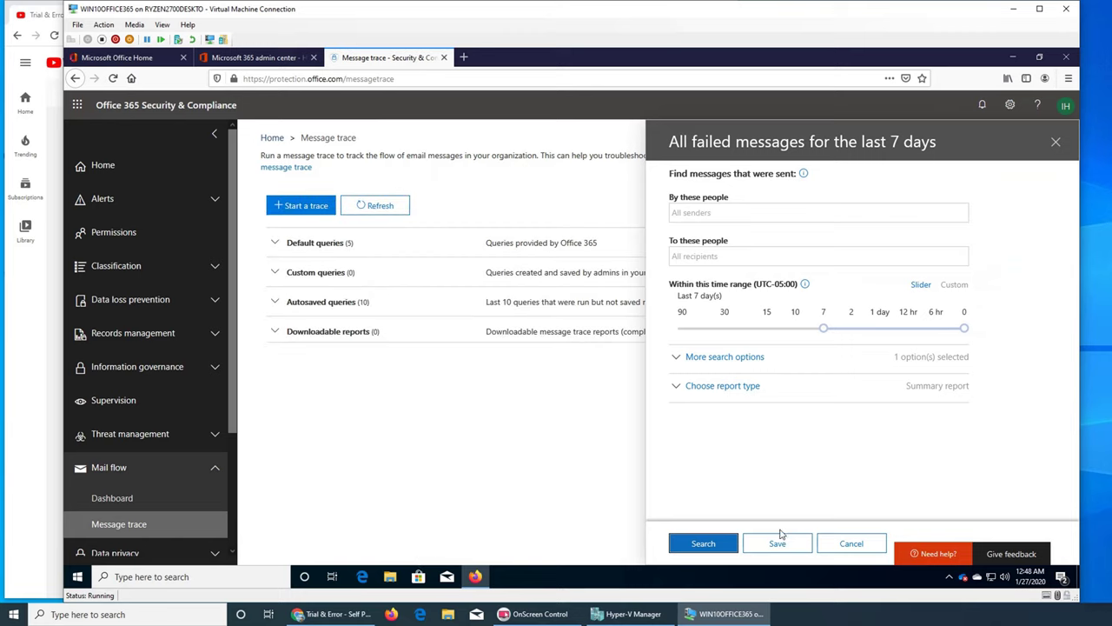
click(857, 541)
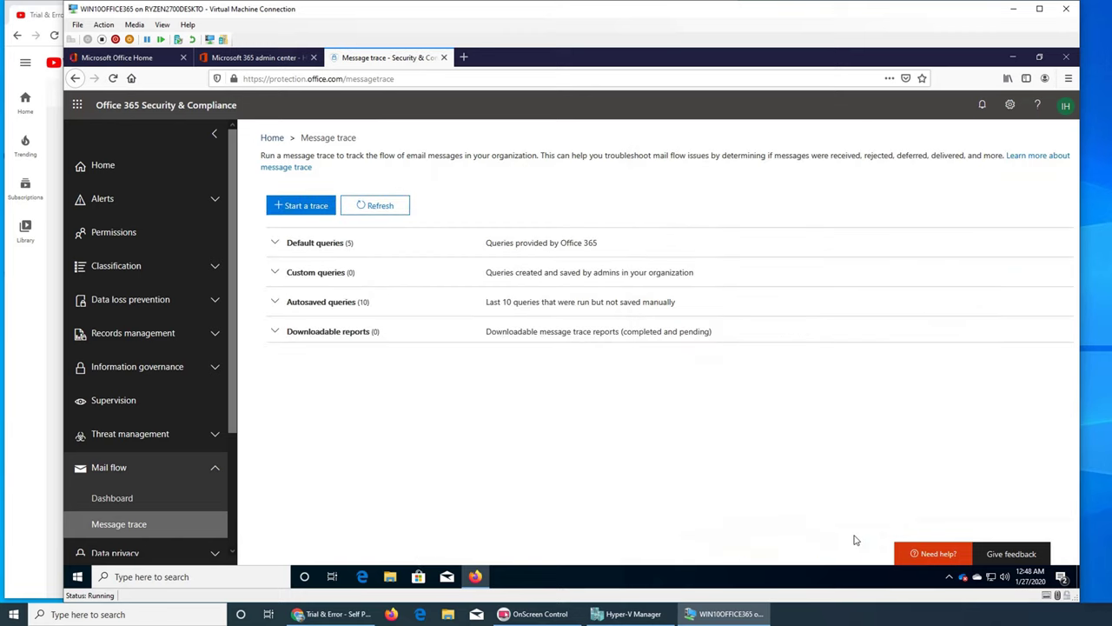
- Look into the downloadable reports and custom queries sections and expand the default queries
click(275, 334)
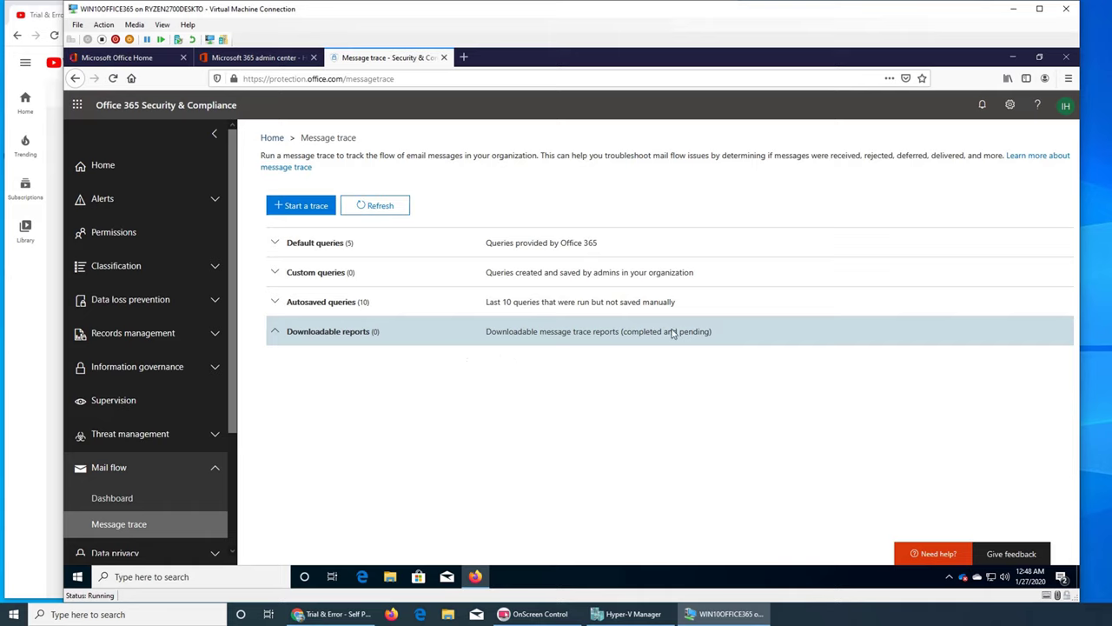
click(284, 276)
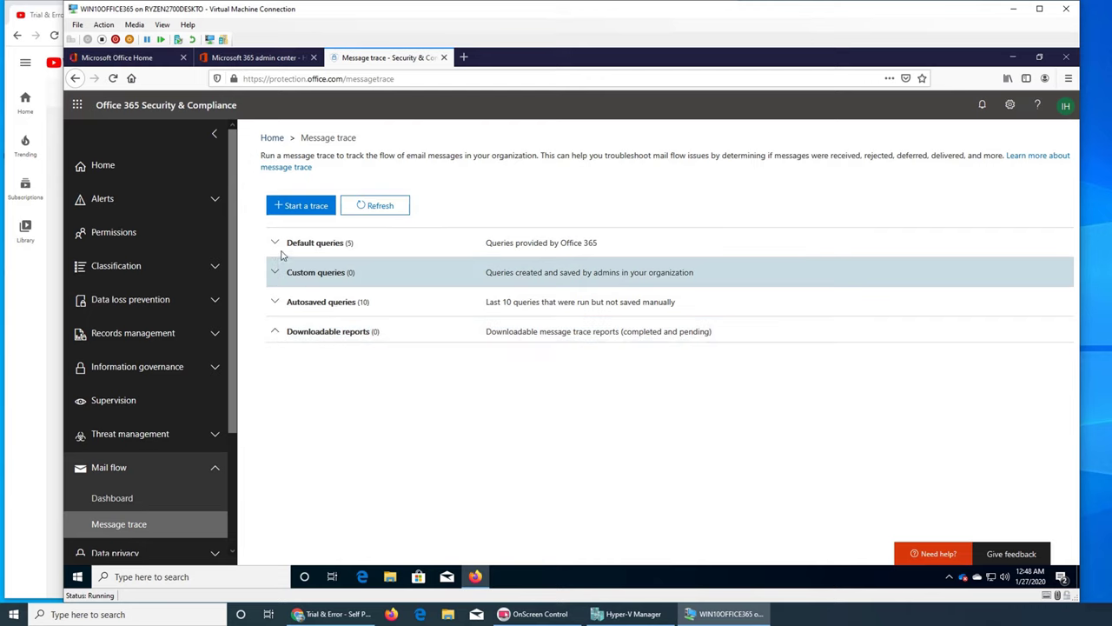
click(276, 244)
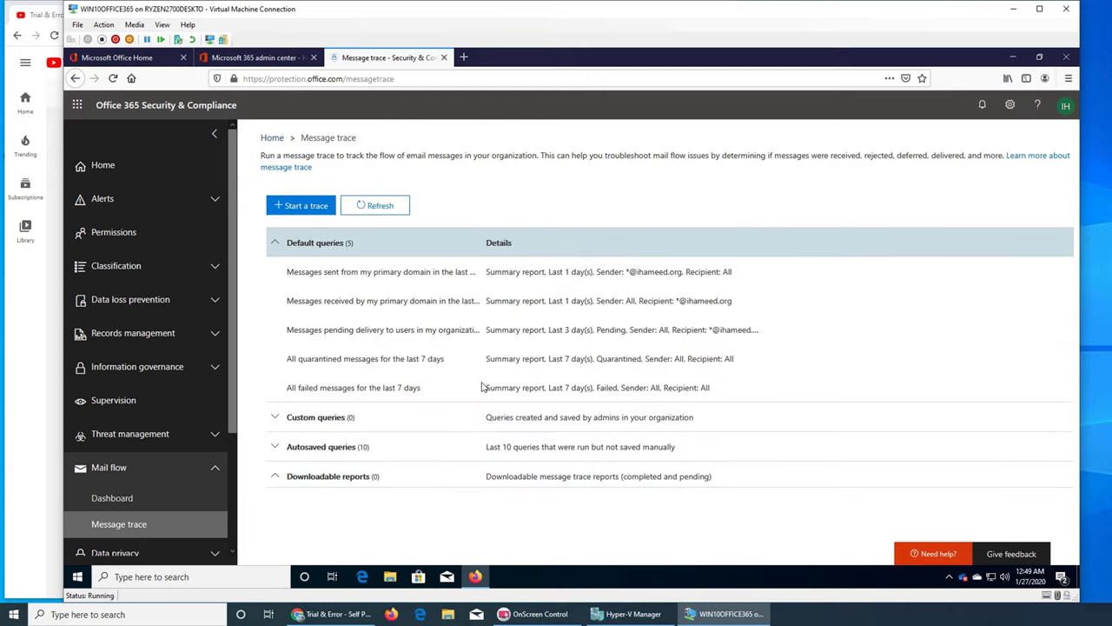
- Try to run the quarantined messages trace over the last 90 days without specifying a sender or recipient
click(536, 361)
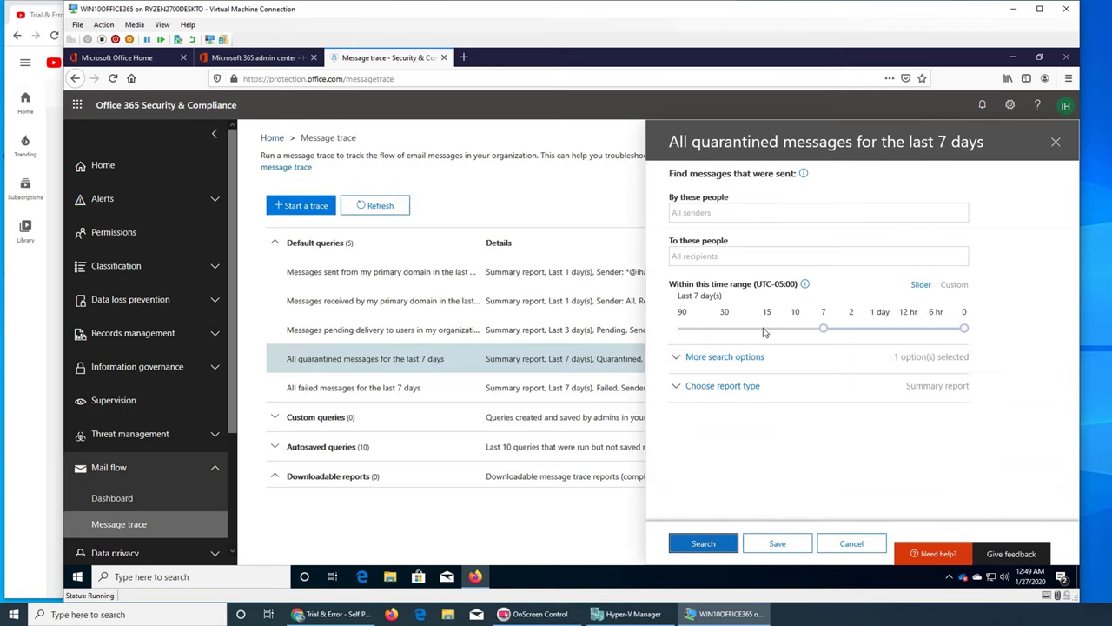
click(684, 328)
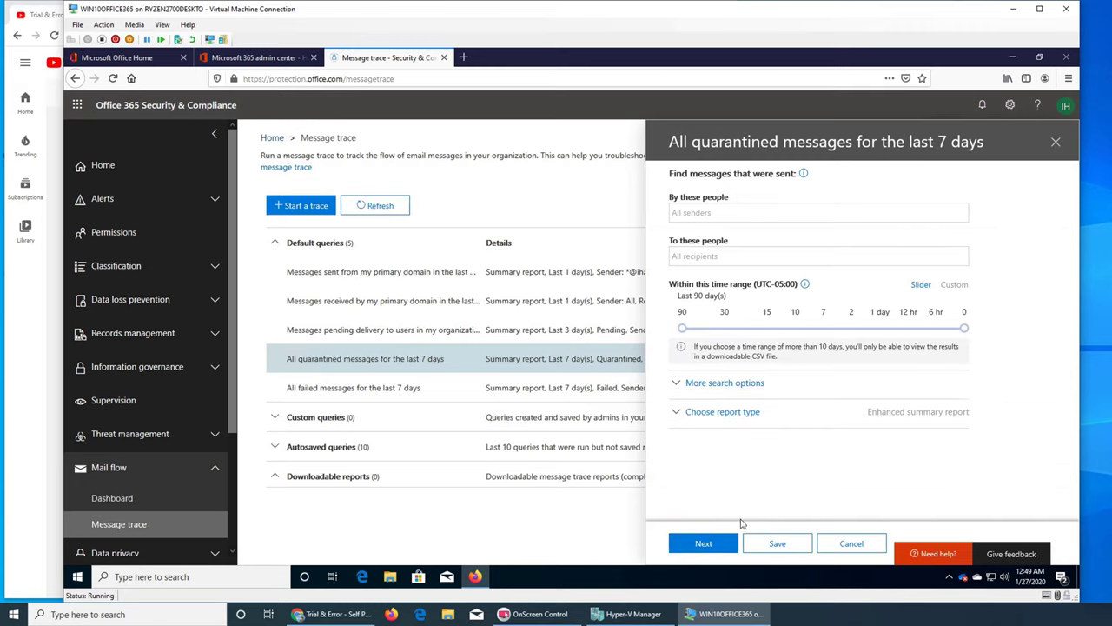
click(705, 544)
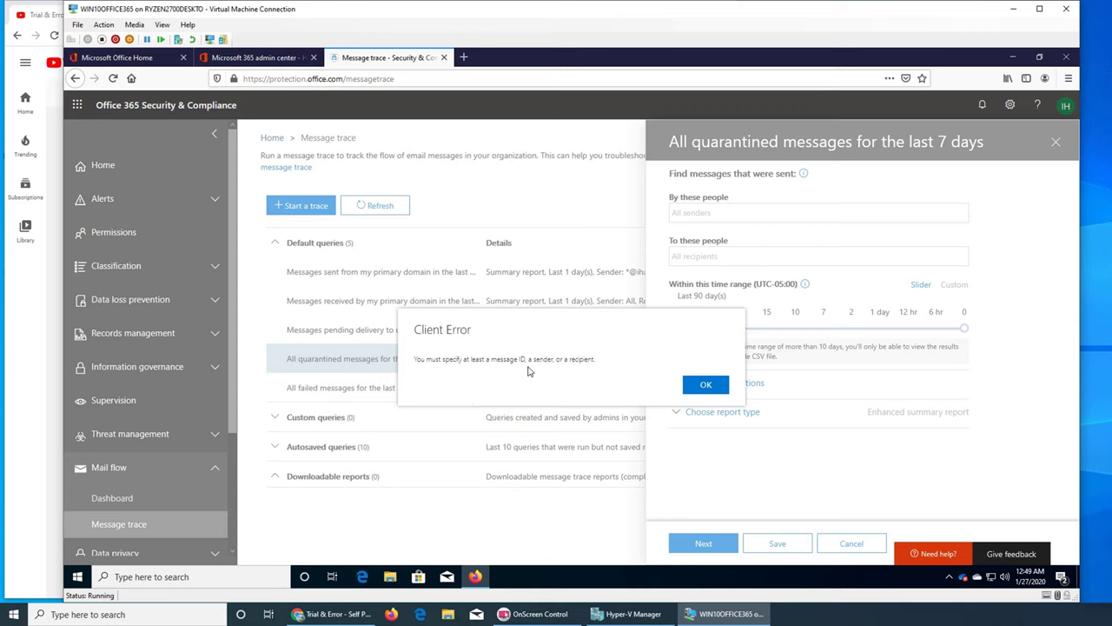
click(706, 389)
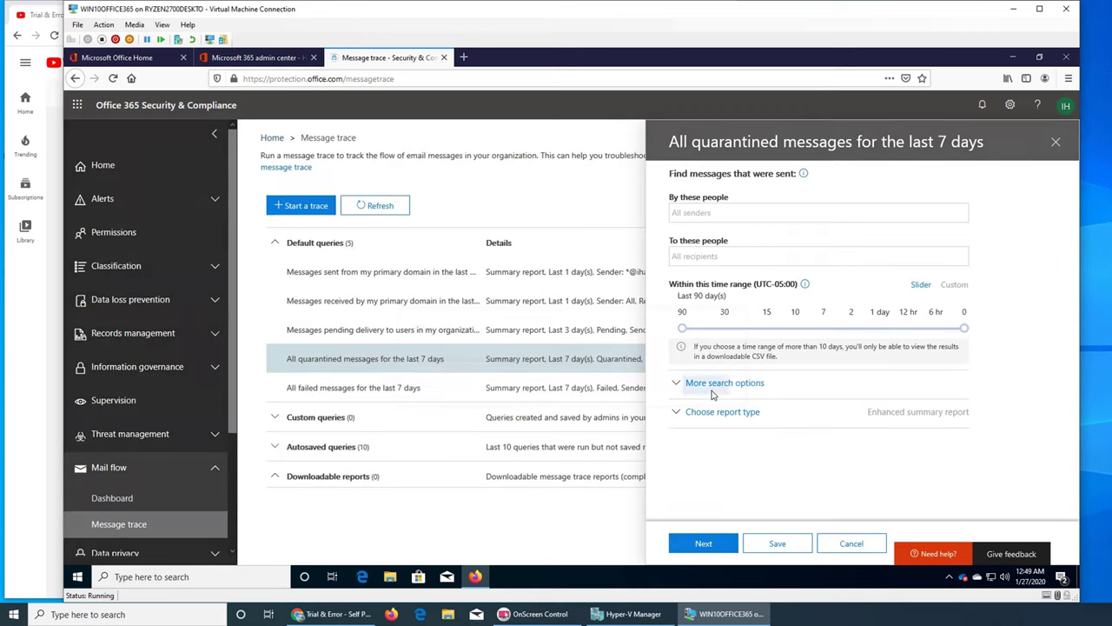
- Try the Accounts mailbox and the text "all sender" as the sender filter, clearing each entry
click(707, 214)
click(729, 243)
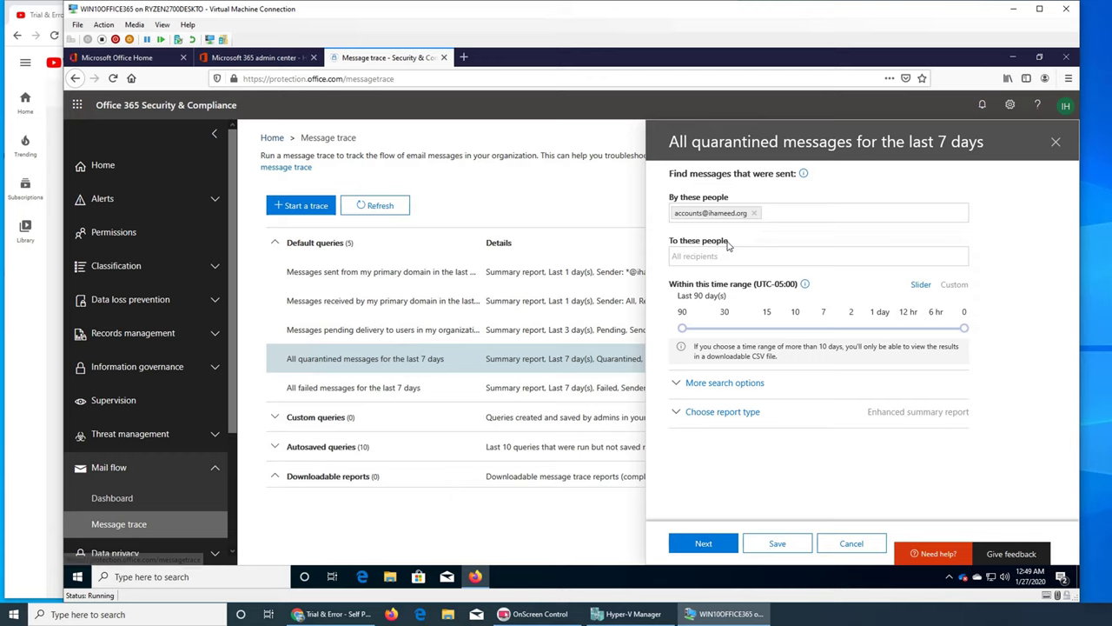
click(754, 214)
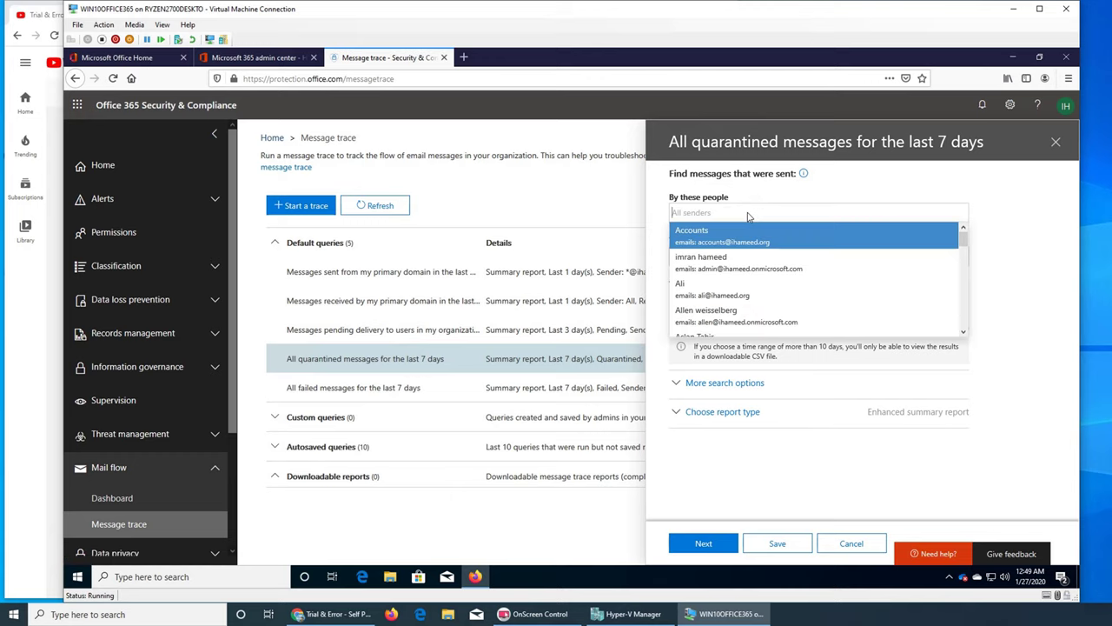
text(all)
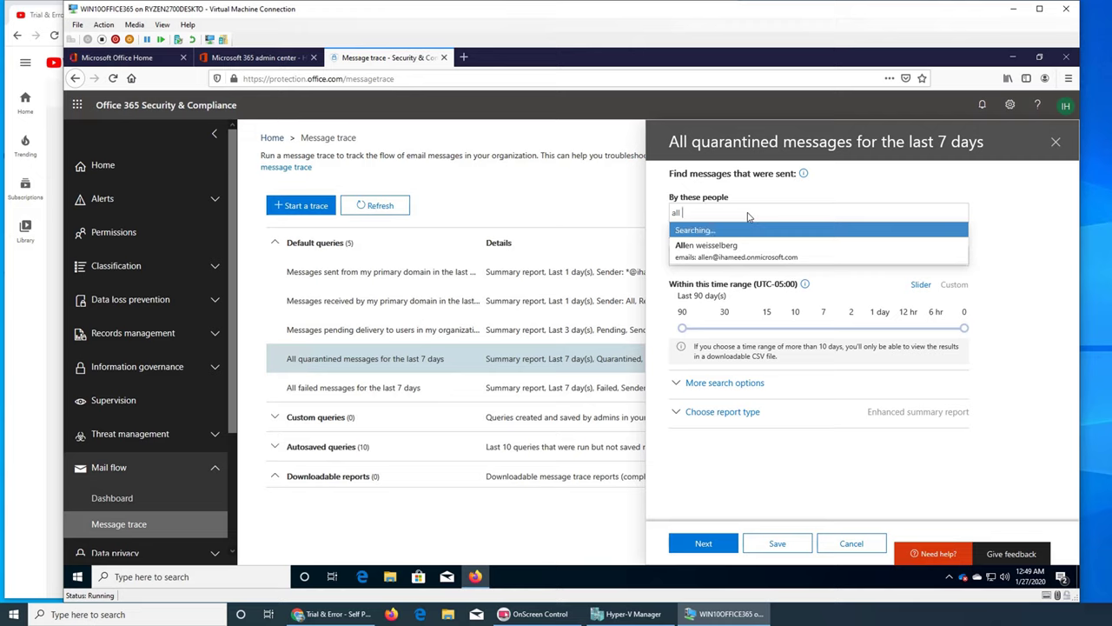
text( sender)
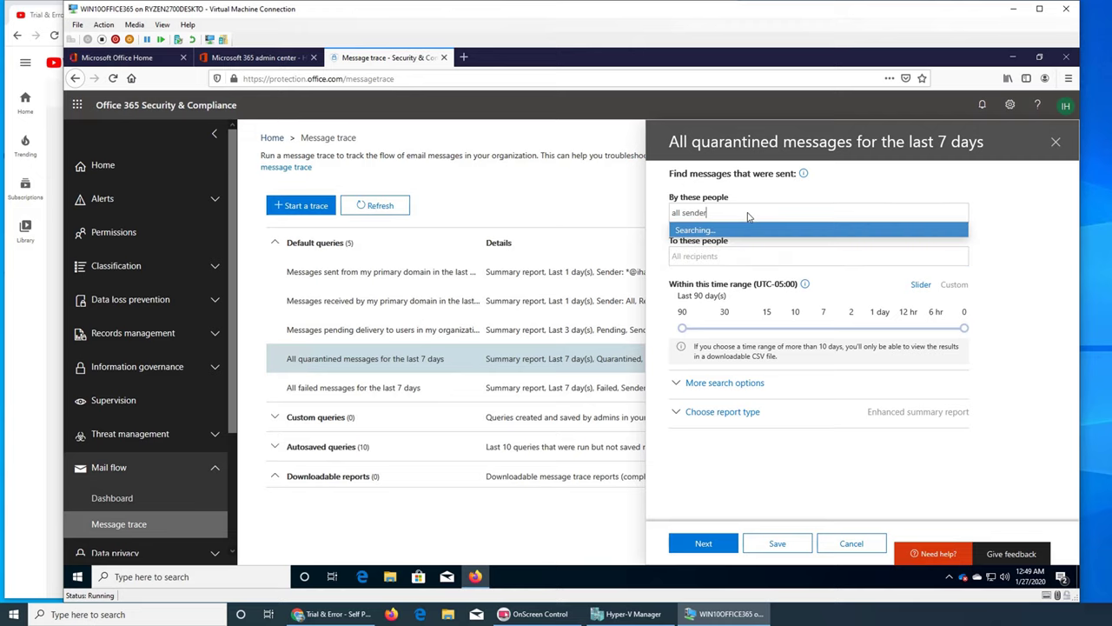
key(BackSpace)
key(BackSpace)
key(BackSpace)
key(BackSpace)
key(BackSpace)
key(BackSpace)
key(BackSpace)
key(BackSpace)
key(BackSpace)
key(BackSpace)
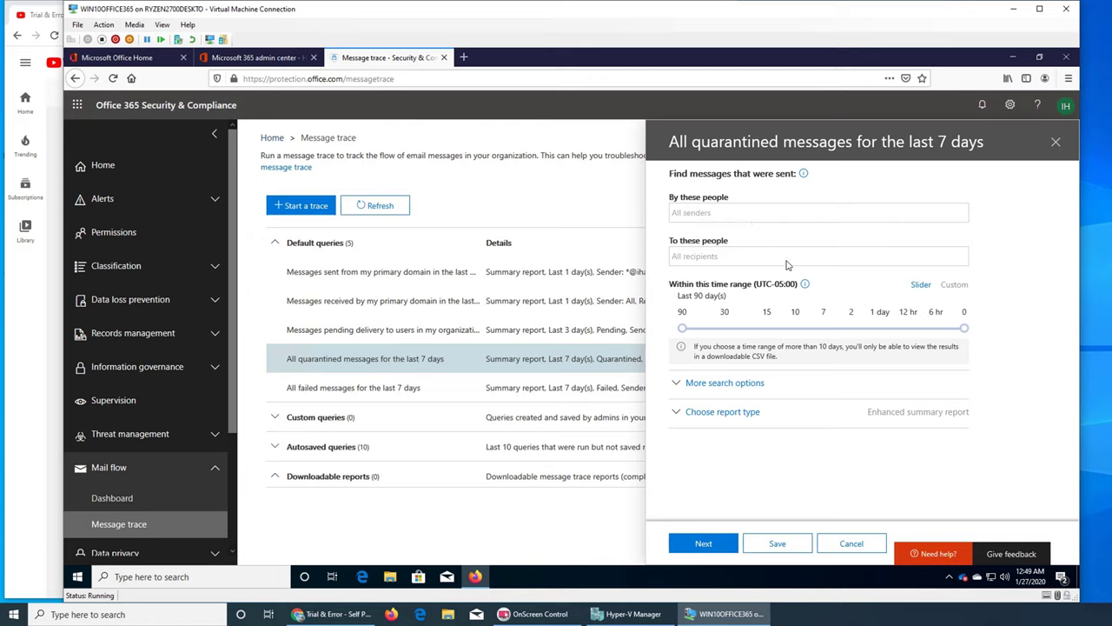
- Compare the custom date range with the slider range and review the available report types
click(954, 286)
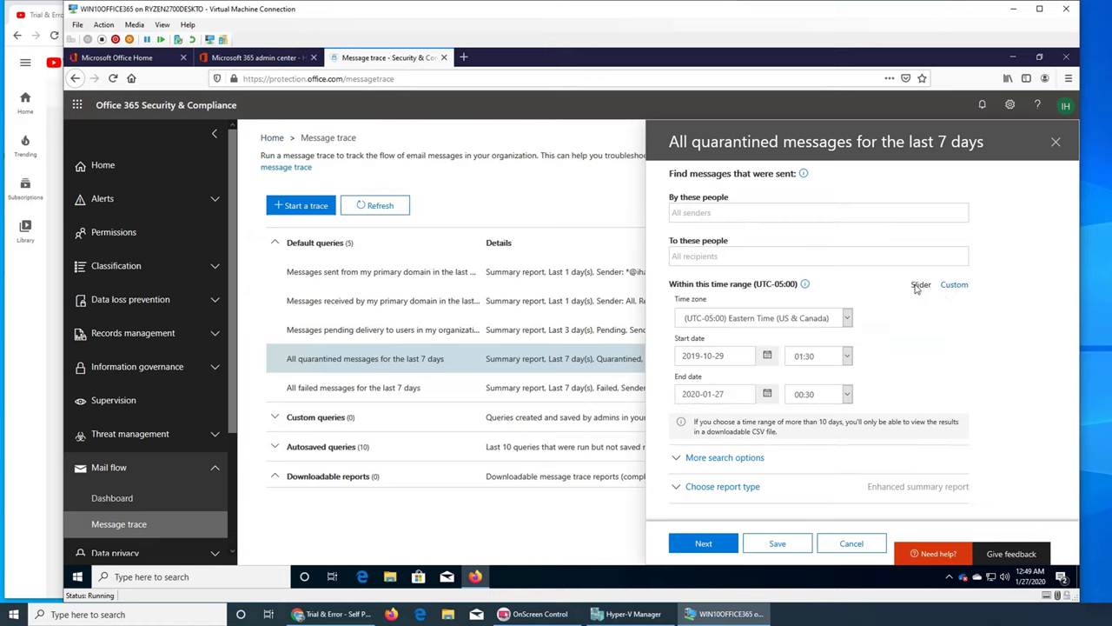
click(918, 284)
click(953, 286)
click(921, 285)
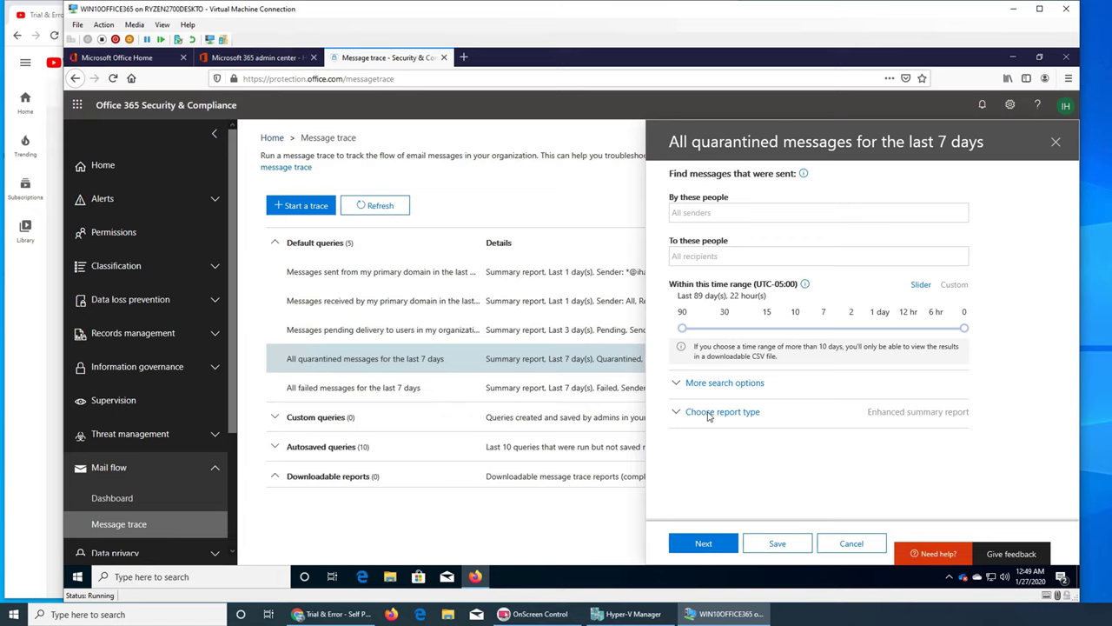
click(678, 414)
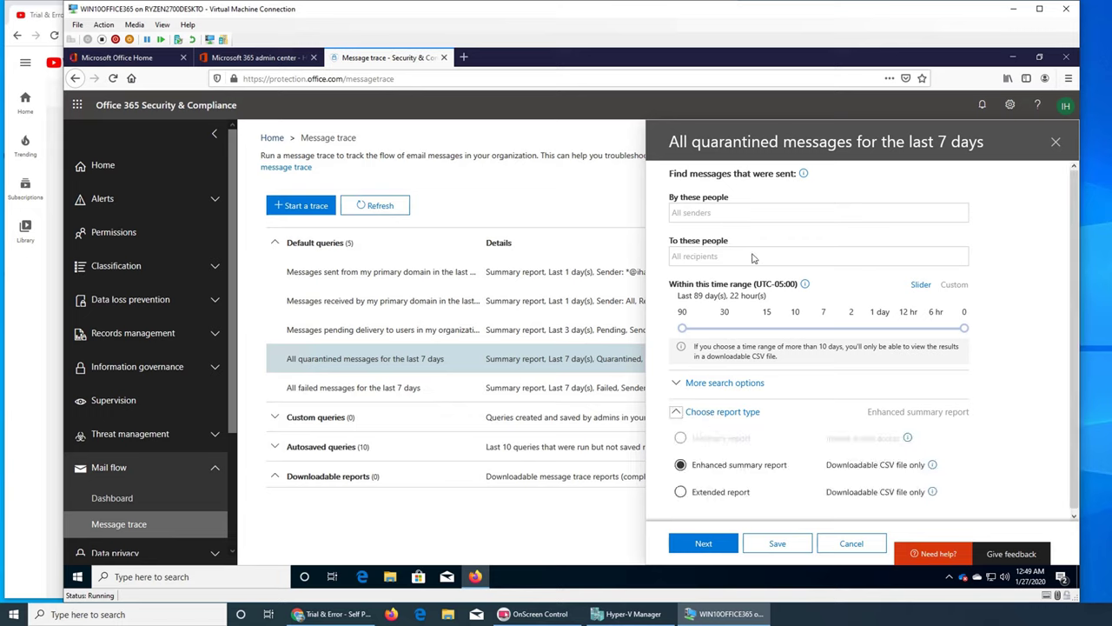
- Set both the sender and the recipient of the quarantined messages trace to the same user's ihameed.org mailbox
click(717, 216)
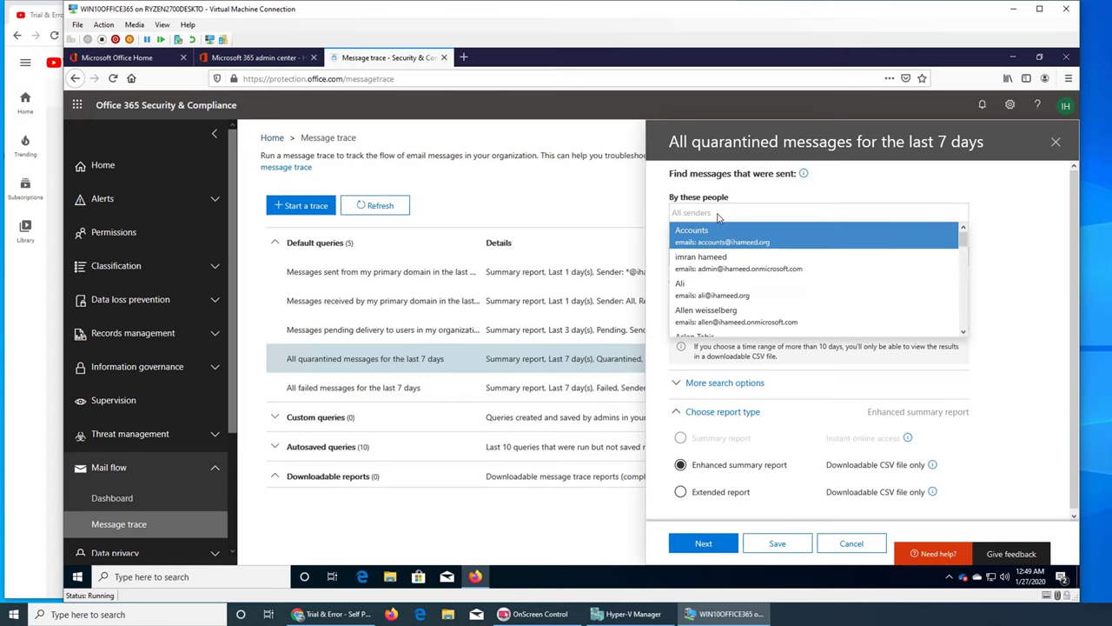
text(al)
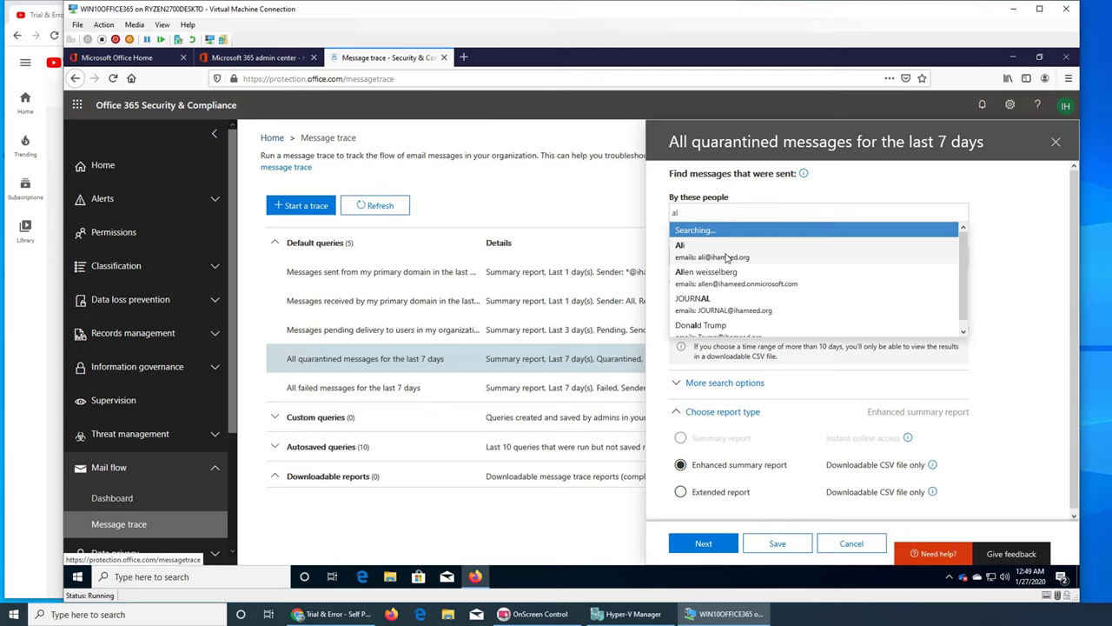
click(726, 252)
click(727, 260)
text(a)
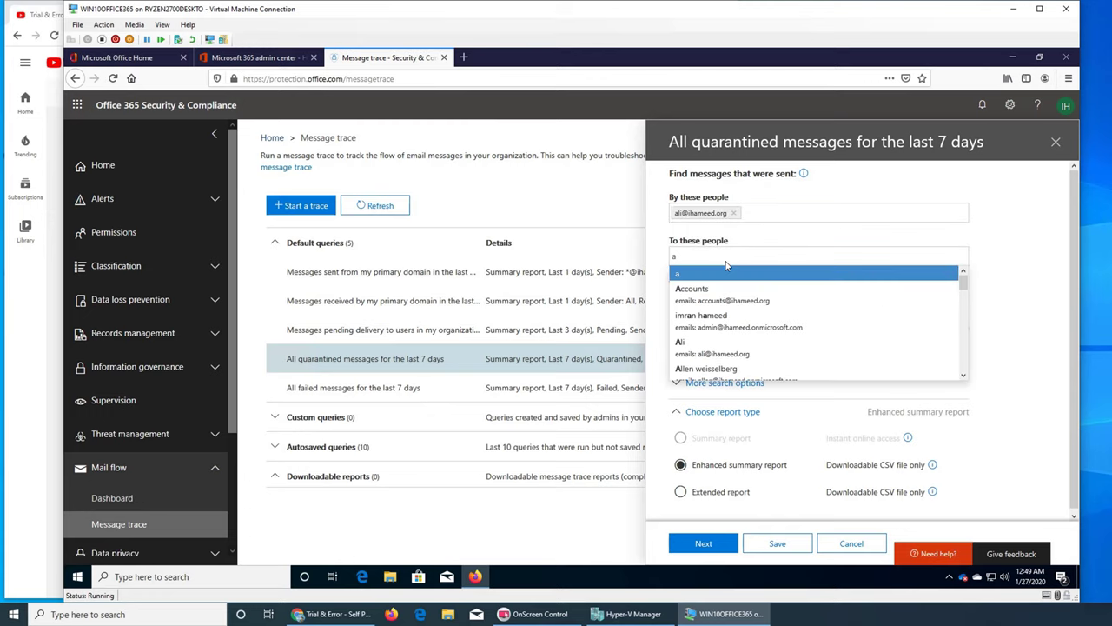
text(li)
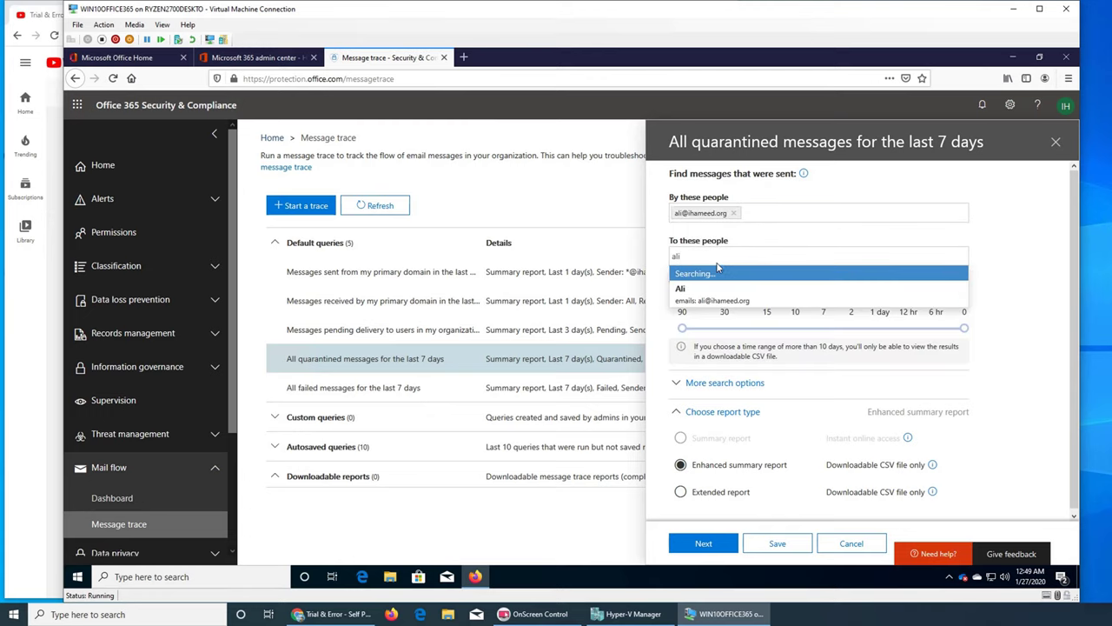
click(727, 296)
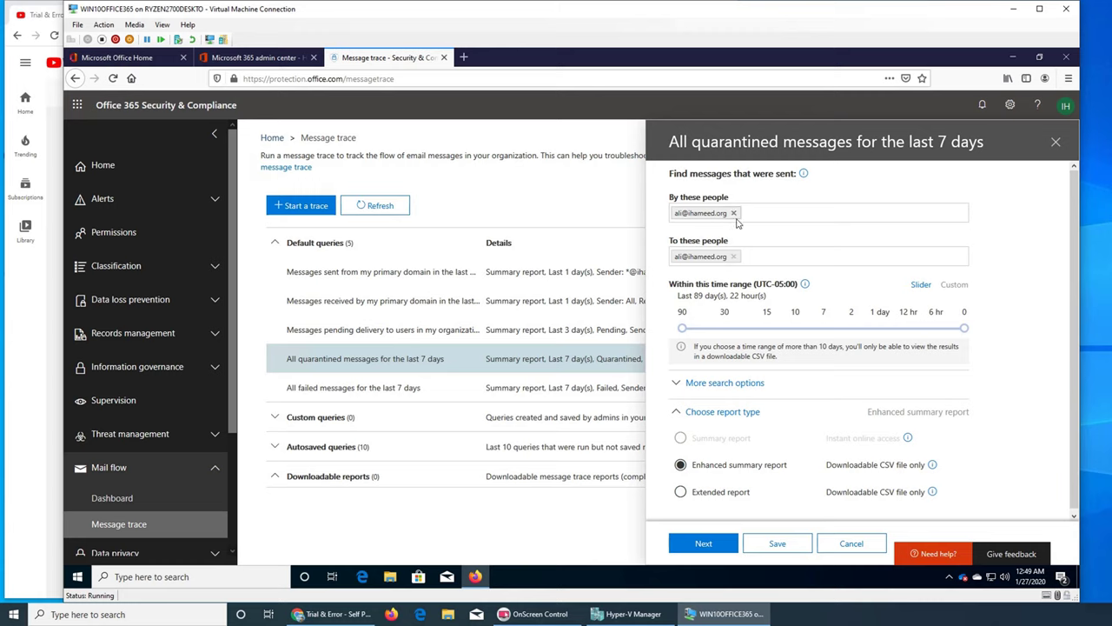
- Submit the quarantined messages trace as an enhanced summary report with the default title and check the downloadable reports section
click(721, 544)
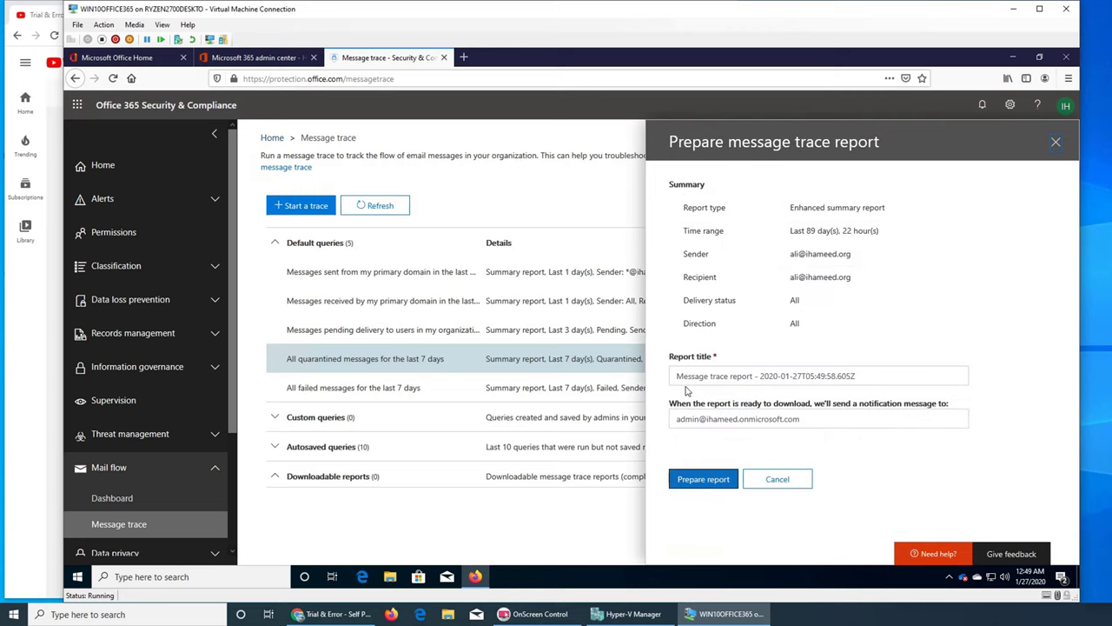
click(703, 479)
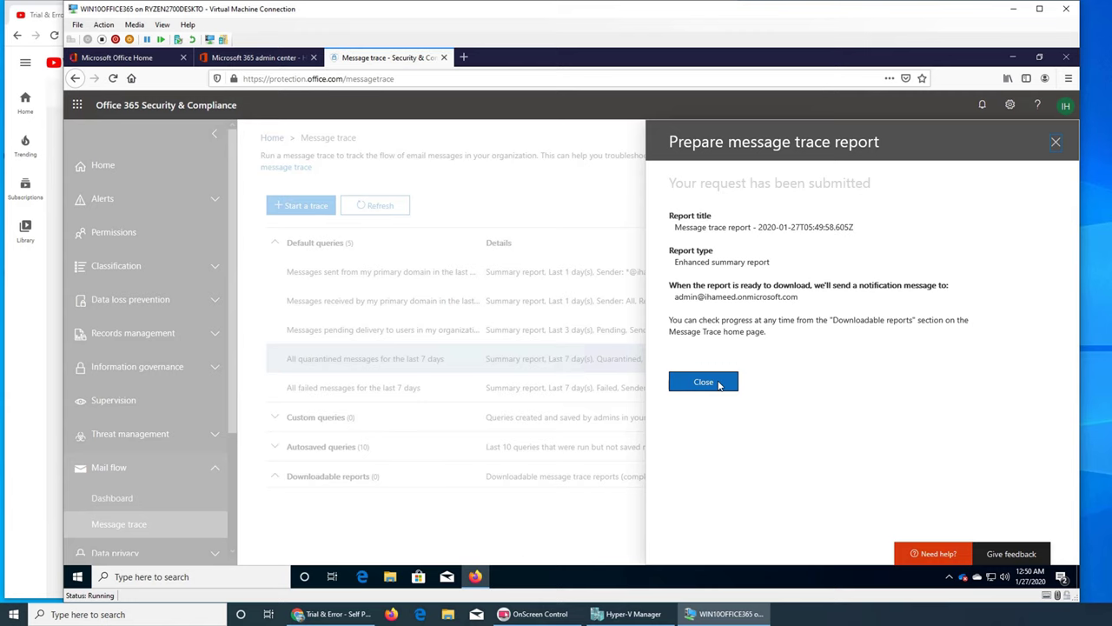
click(719, 385)
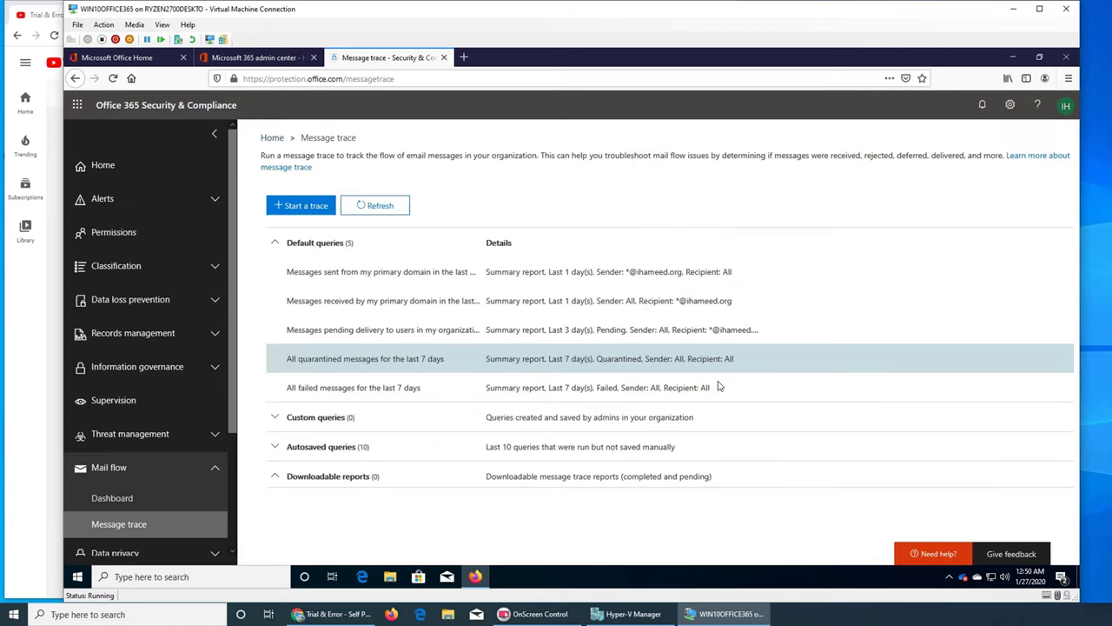
click(346, 483)
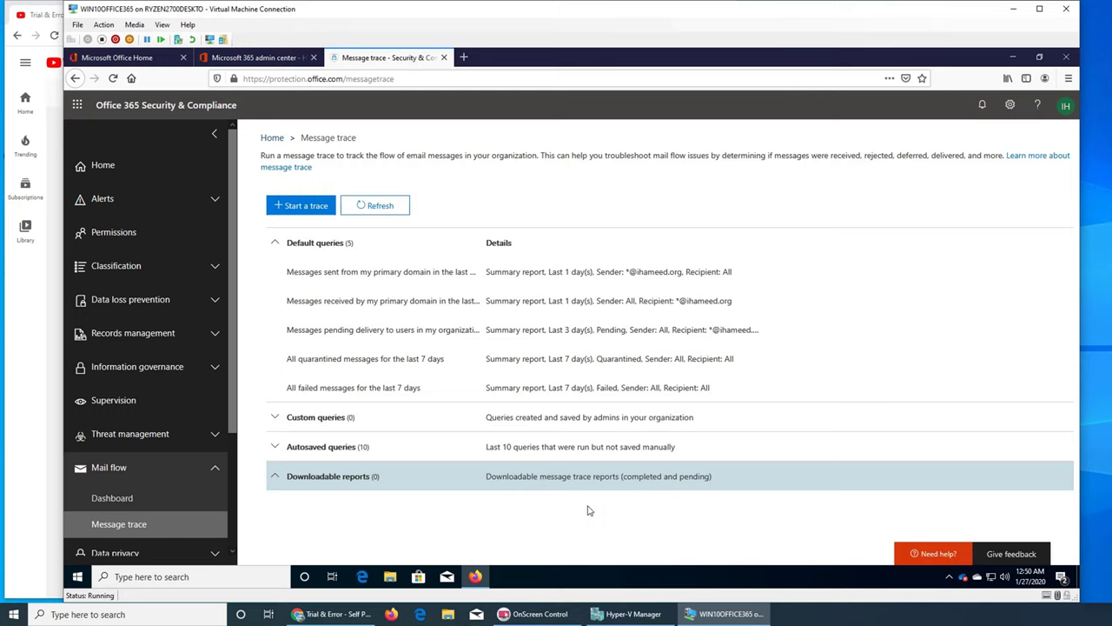
- Set the query for messages sent from the primary domain to the last 90 days with a specific user's mailbox as recipient
click(363, 275)
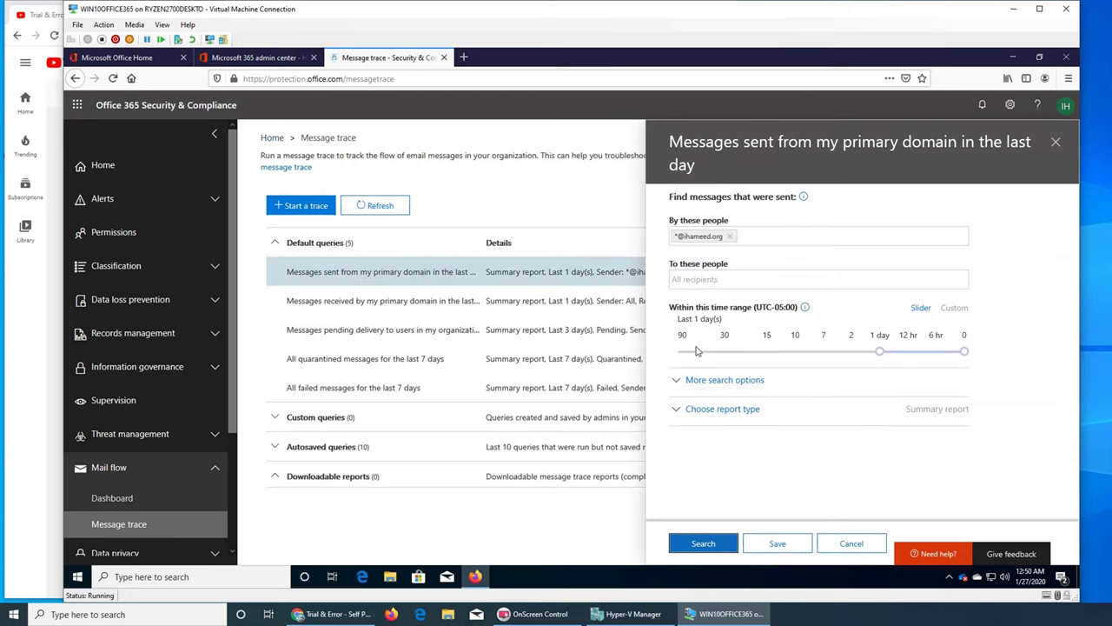
click(682, 353)
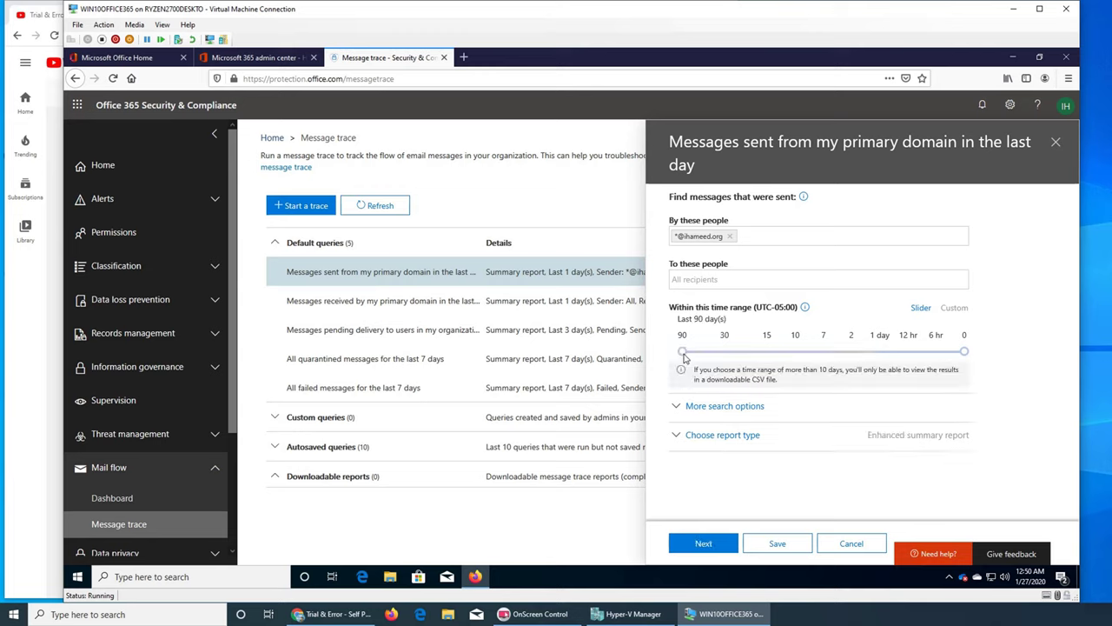
click(739, 280)
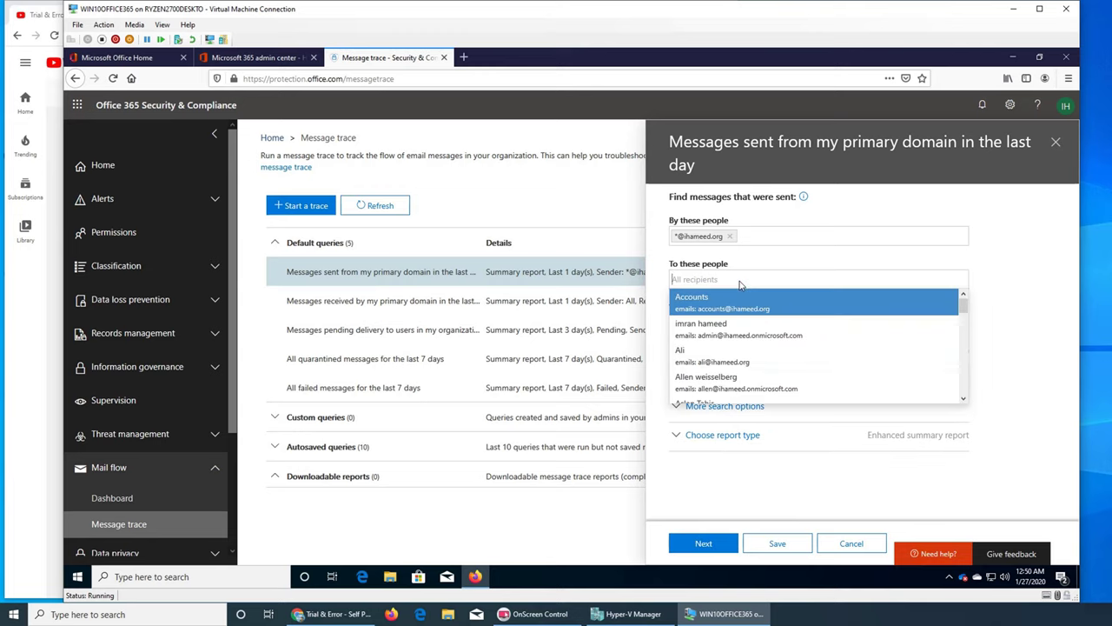
click(747, 355)
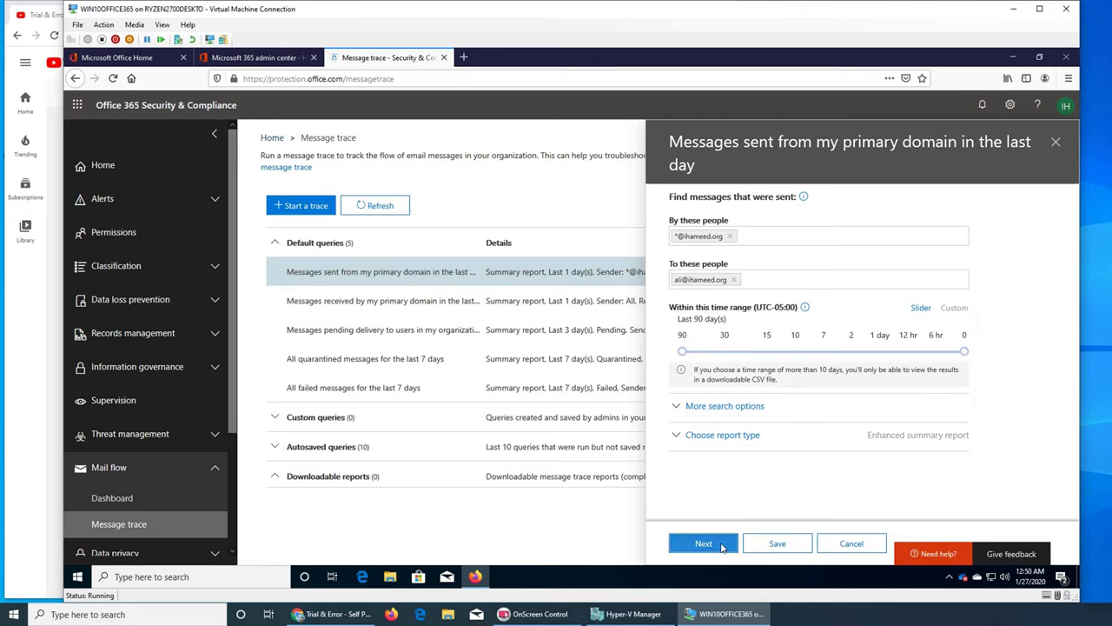
- Submit the primary domain sent messages trace as an enhanced summary report with the default title
click(717, 545)
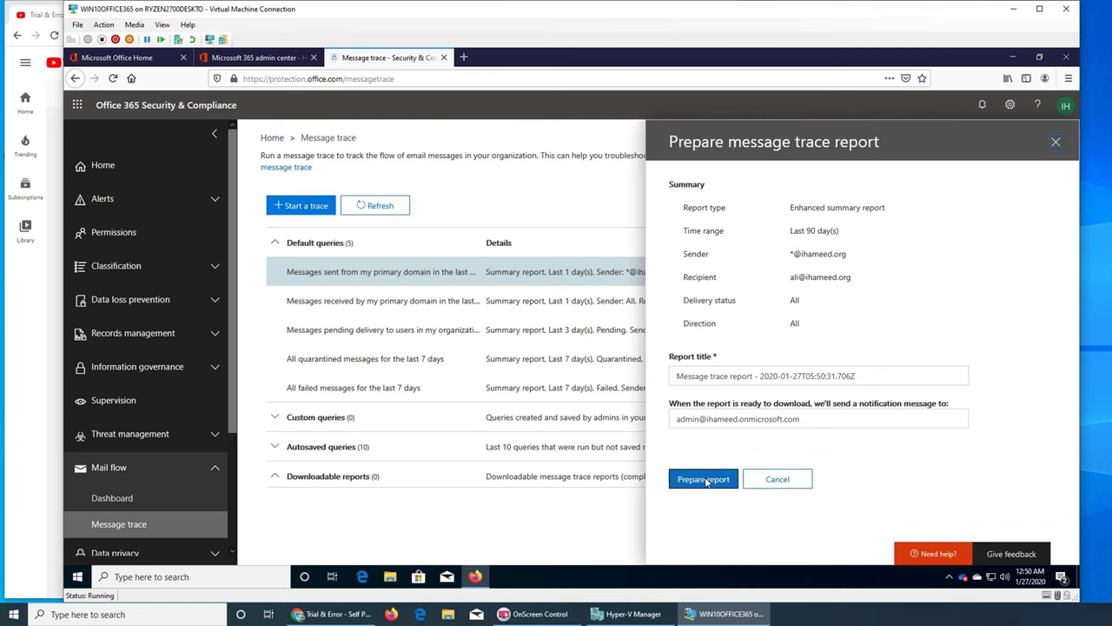
click(704, 479)
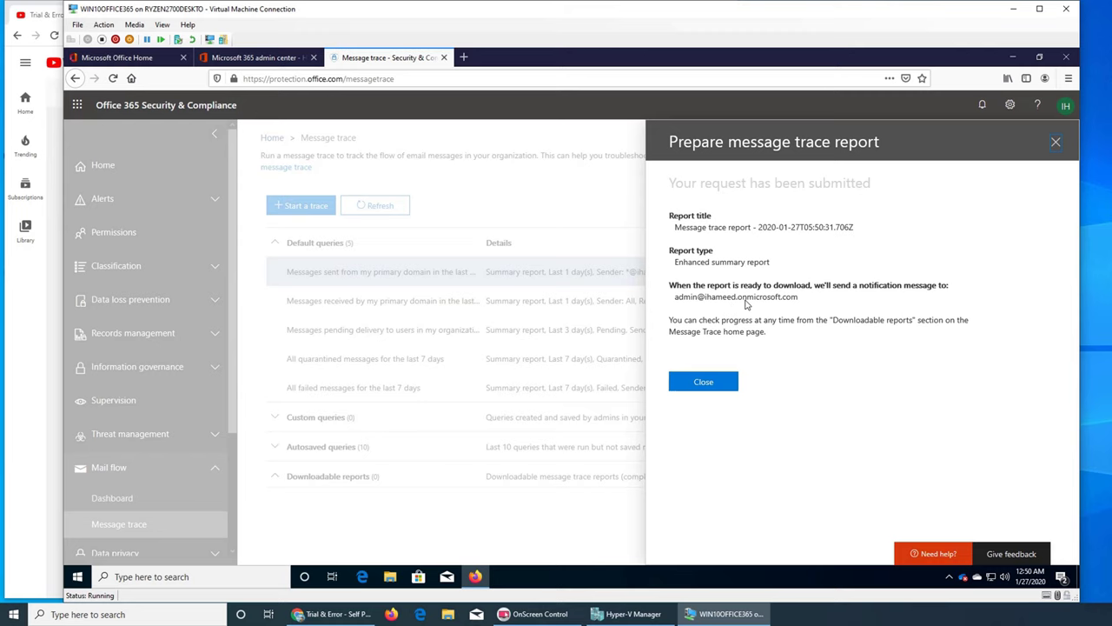
click(731, 382)
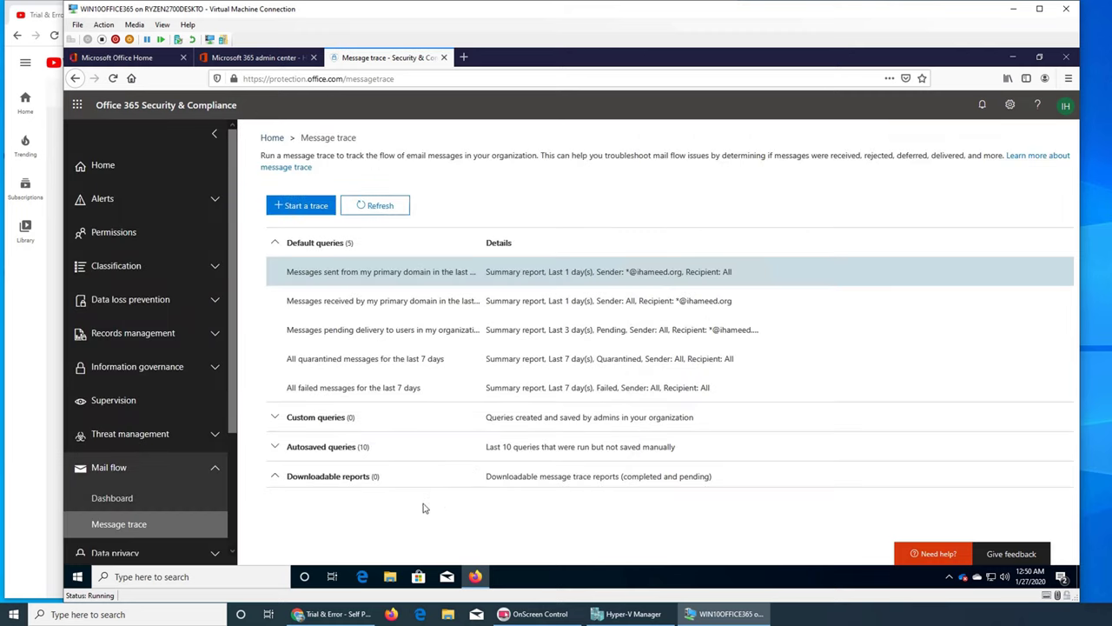
- Refresh the message trace page and examine the status of the submitted downloadable reports
click(387, 207)
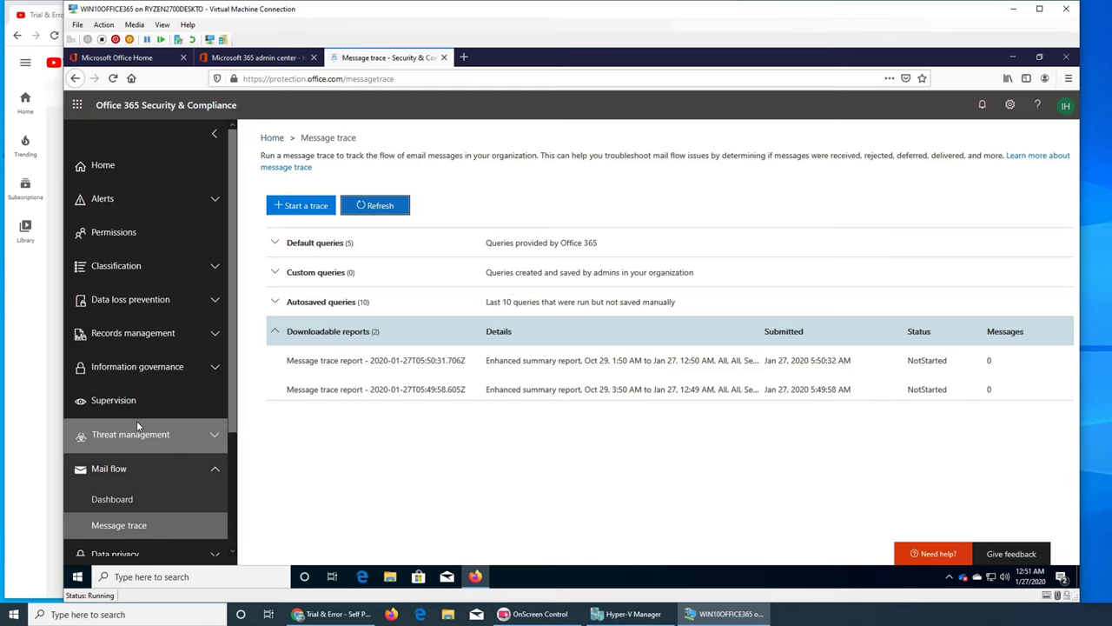
scroll(137, 420, down, 3)
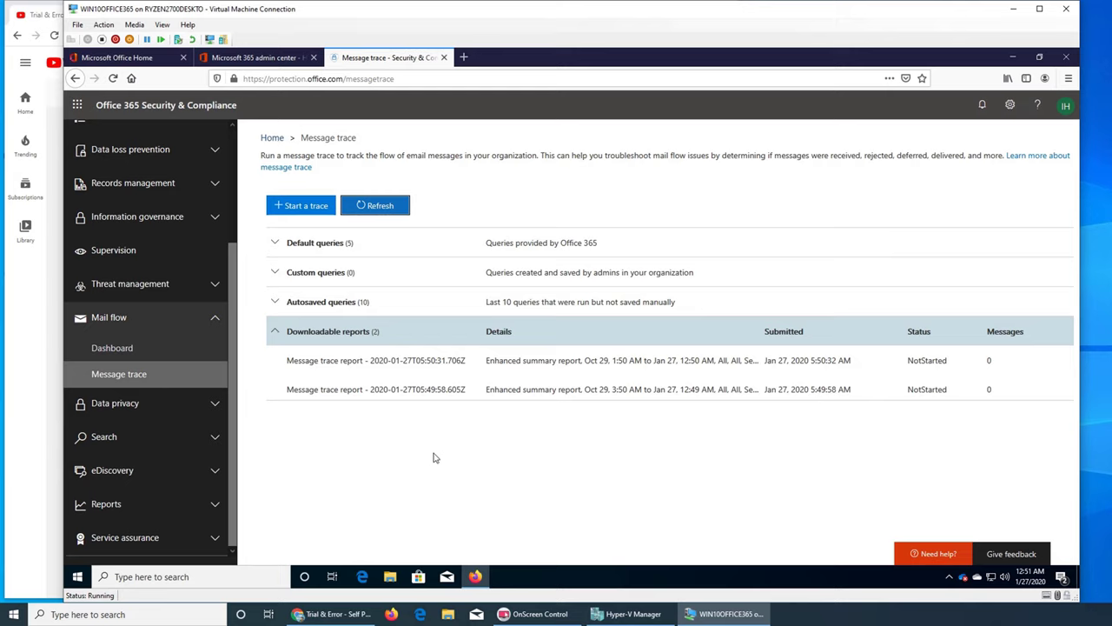